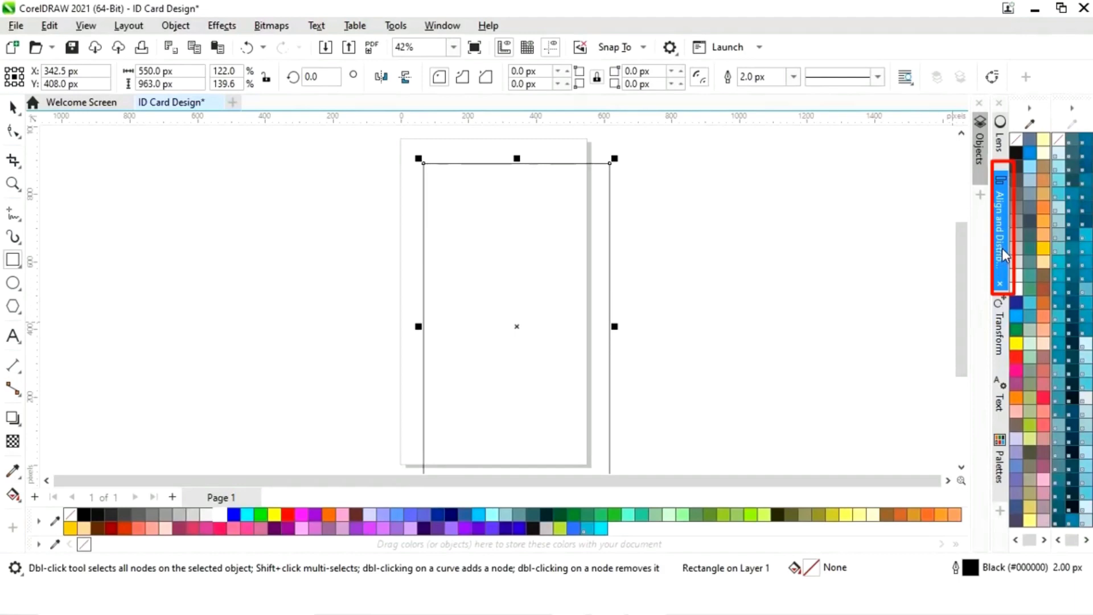
# Step: Centre the rectangle horizontally and vertically on the specified point X 275 px, Y 482 px
pyautogui.click(1002, 254)
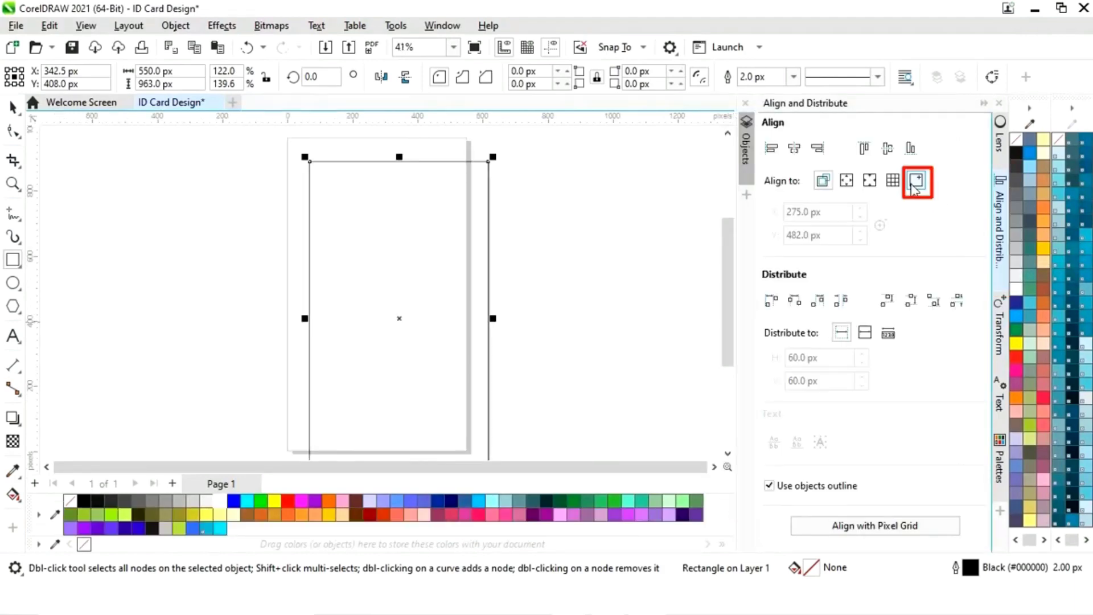
pyautogui.click(913, 184)
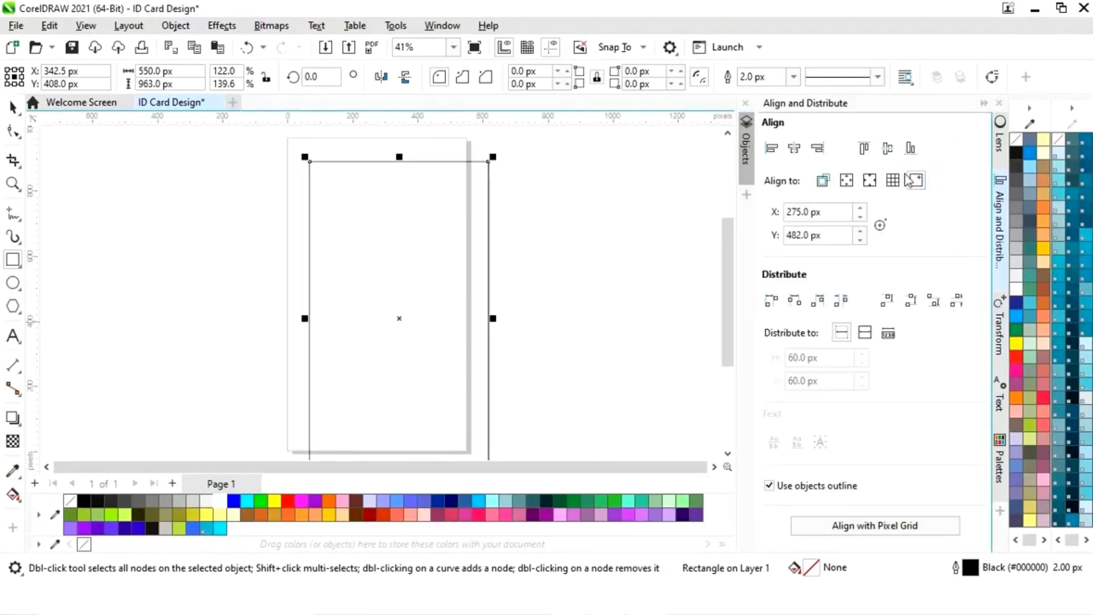
pyautogui.click(887, 149)
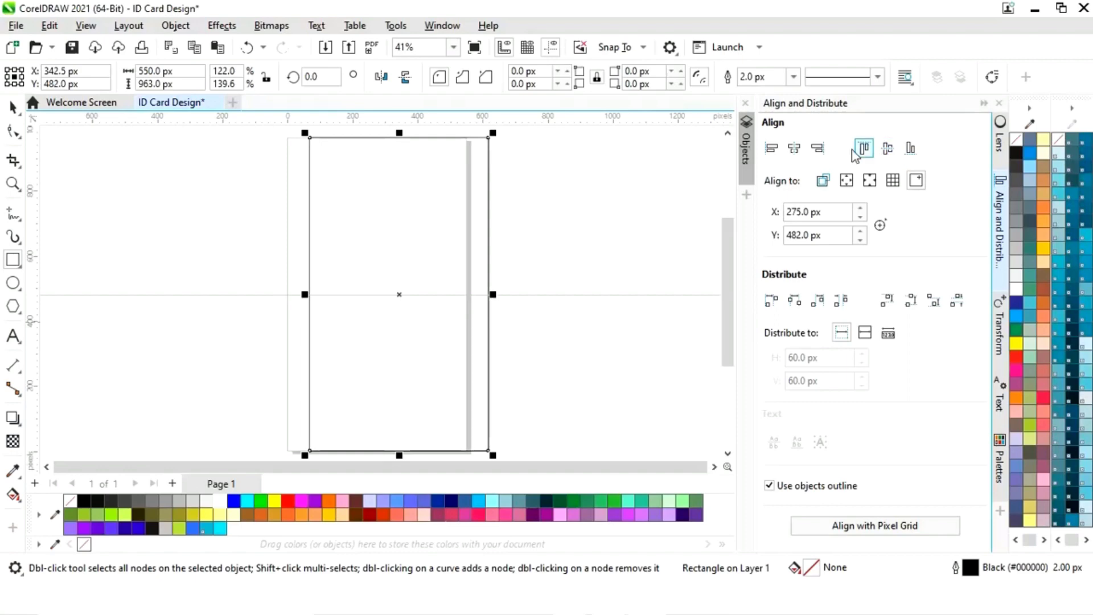
pyautogui.click(793, 149)
pyautogui.click(984, 105)
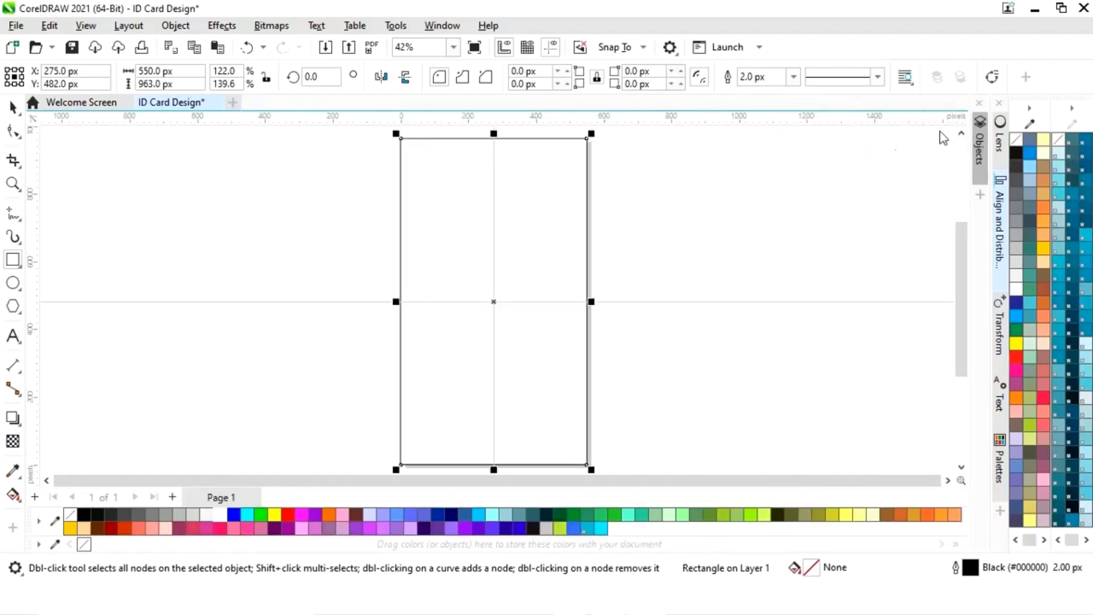
# Step: Add two vertical and two horizontal guidelines as margins just inside the four edges of the page
pyautogui.click(13, 107)
pyautogui.click(268, 226)
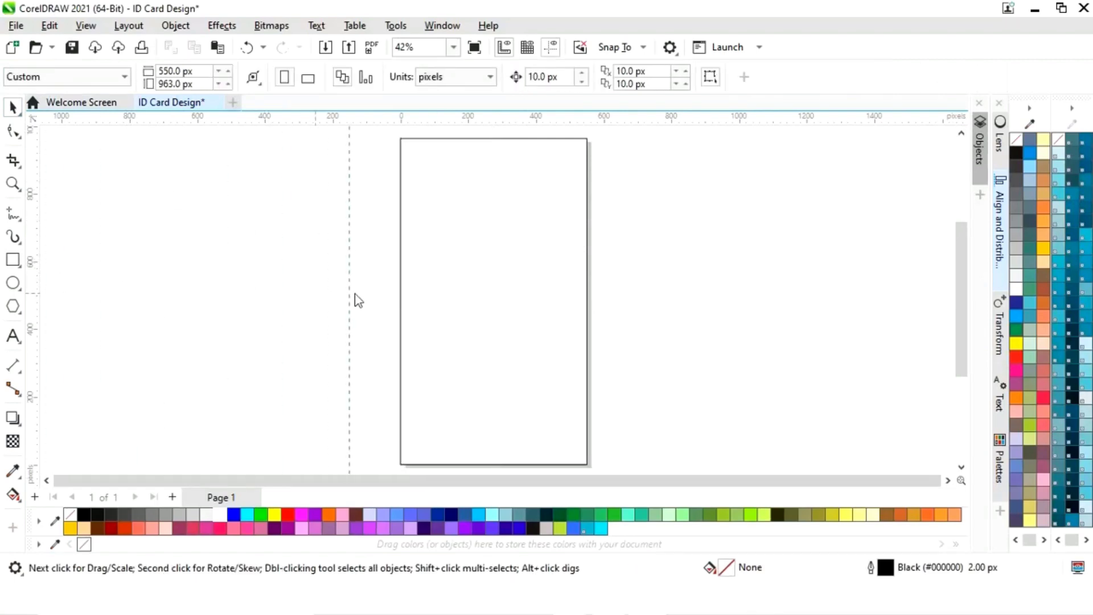
pyautogui.moveTo(418, 296); pyautogui.dragTo(576, 320)
pyautogui.moveTo(488, 119); pyautogui.dragTo(484, 161)
pyautogui.moveTo(496, 118); pyautogui.dragTo(497, 449)
pyautogui.click(493, 246)
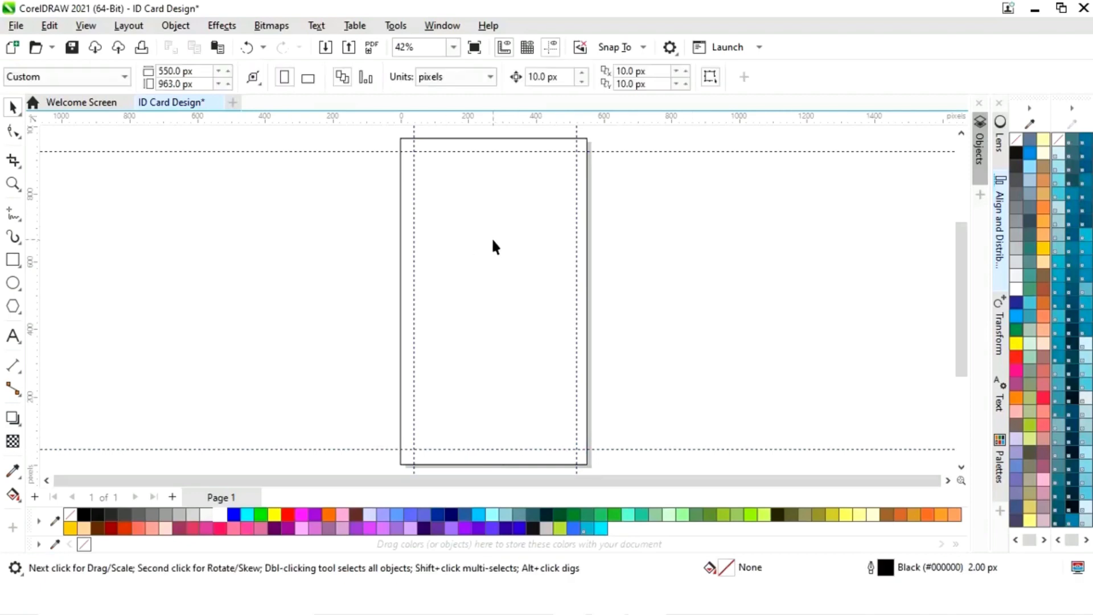
# Step: Fill the page-sized rectangle with black and remove its outline
pyautogui.click(493, 246)
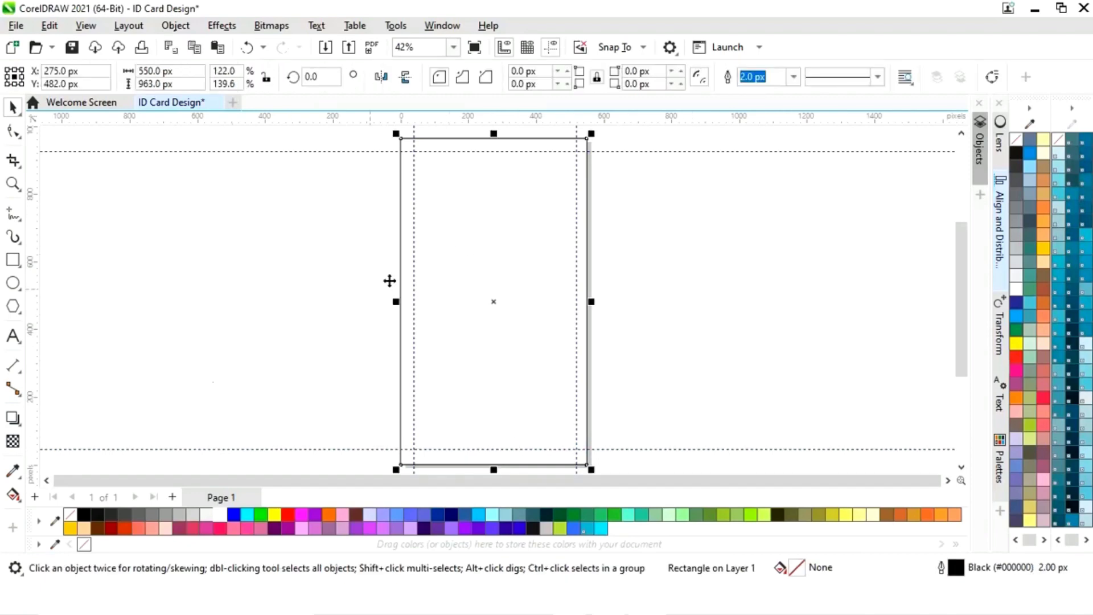
pyautogui.click(84, 515)
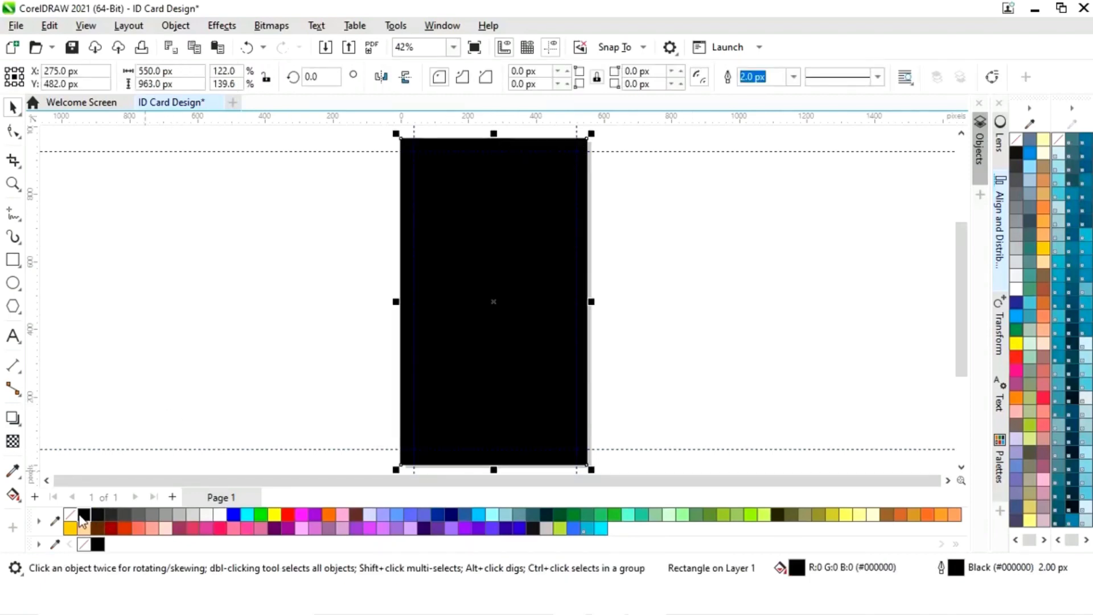
pyautogui.rightClick(70, 515)
pyautogui.click(167, 426)
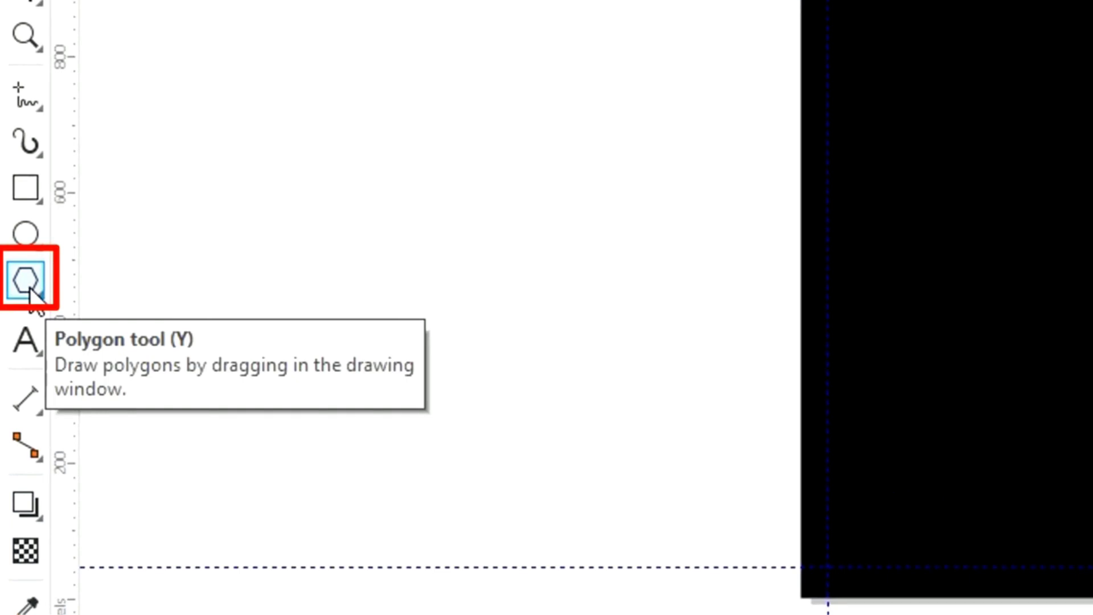
# Step: Draw a six-sided polygon with flat top and bottom, about 416 by 360 px, beside the black card
pyautogui.click(28, 287)
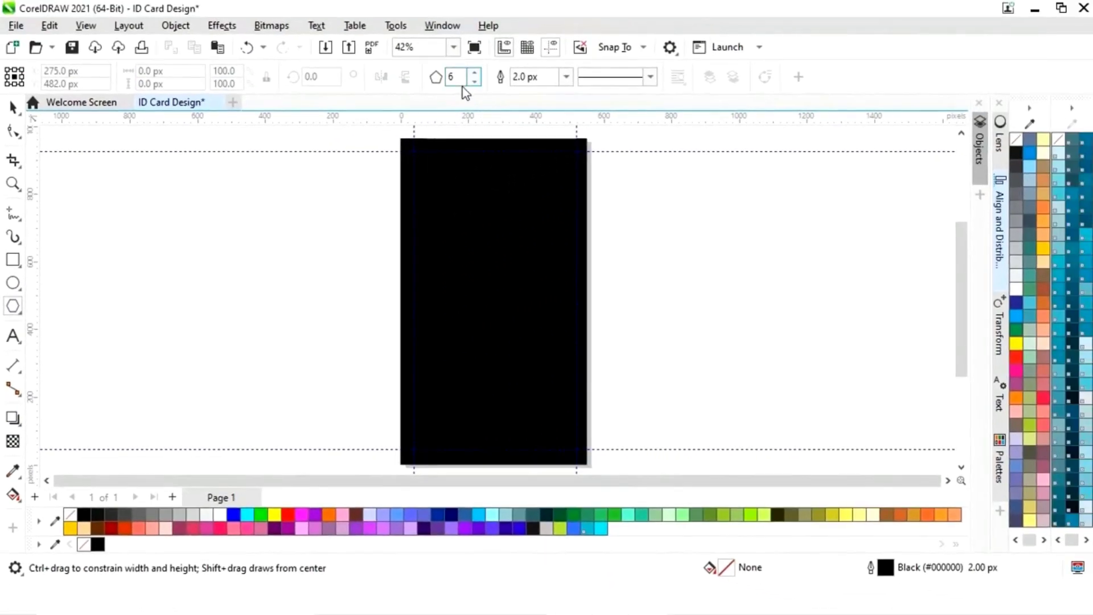
pyautogui.moveTo(680, 266); pyautogui.dragTo(718, 331)
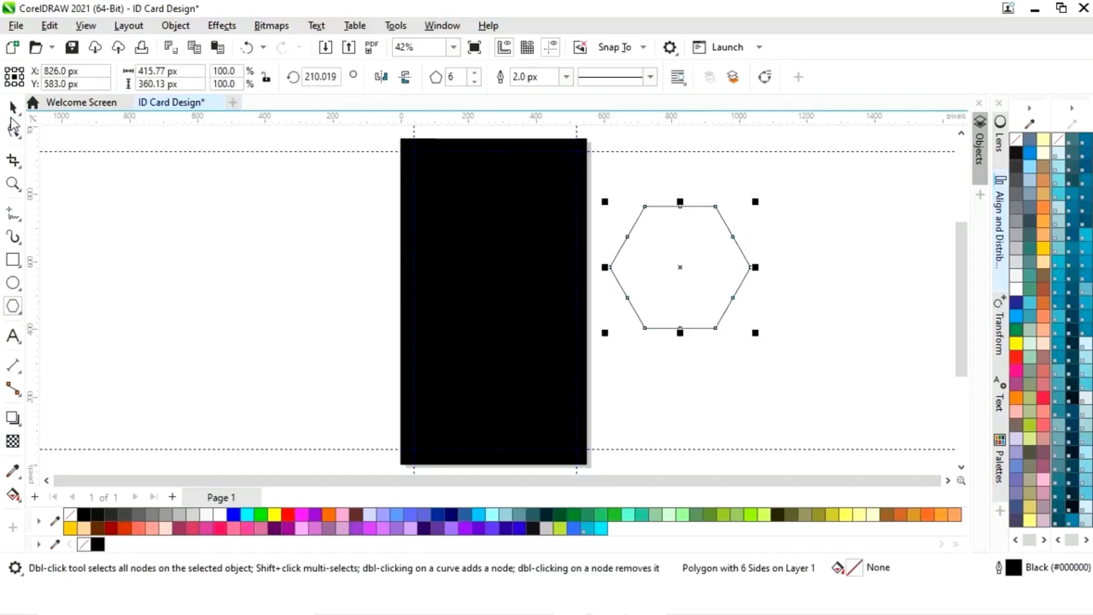
pyautogui.click(12, 107)
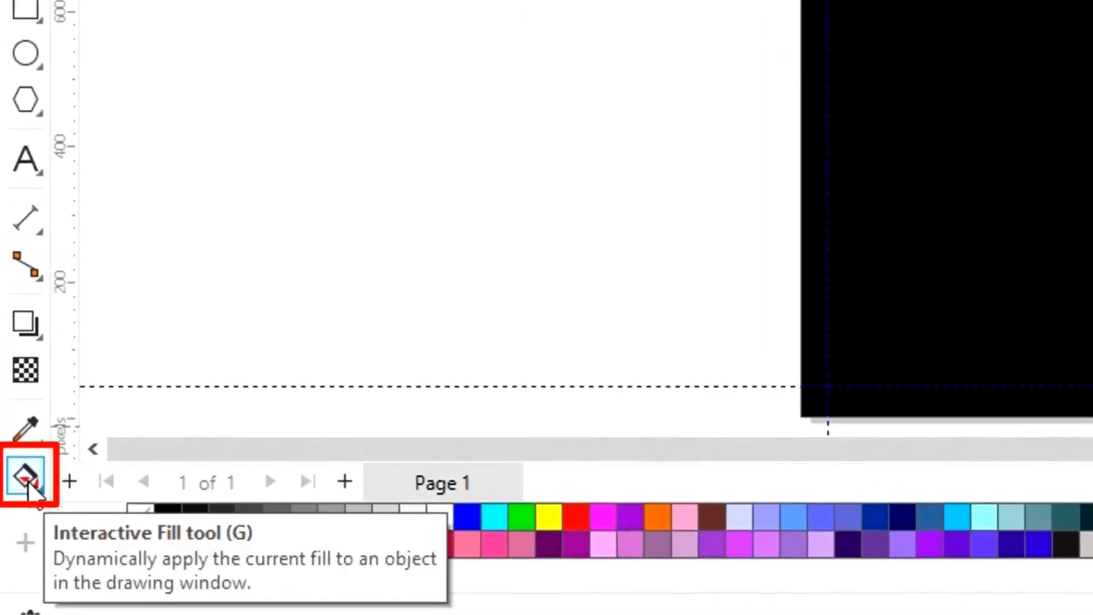
# Step: Apply a top-to-bottom fountain fill to the hexagon and add a light pink node at 43%, starting from black
pyautogui.click(25, 478)
pyautogui.moveTo(680, 206); pyautogui.dragTo(681, 328)
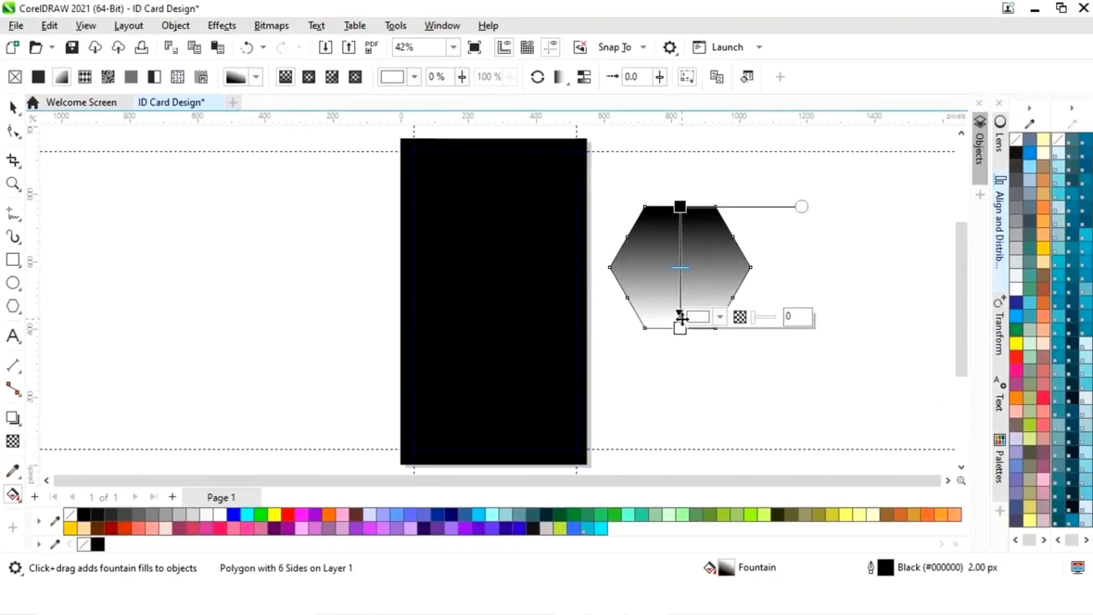
pyautogui.doubleClick(681, 260)
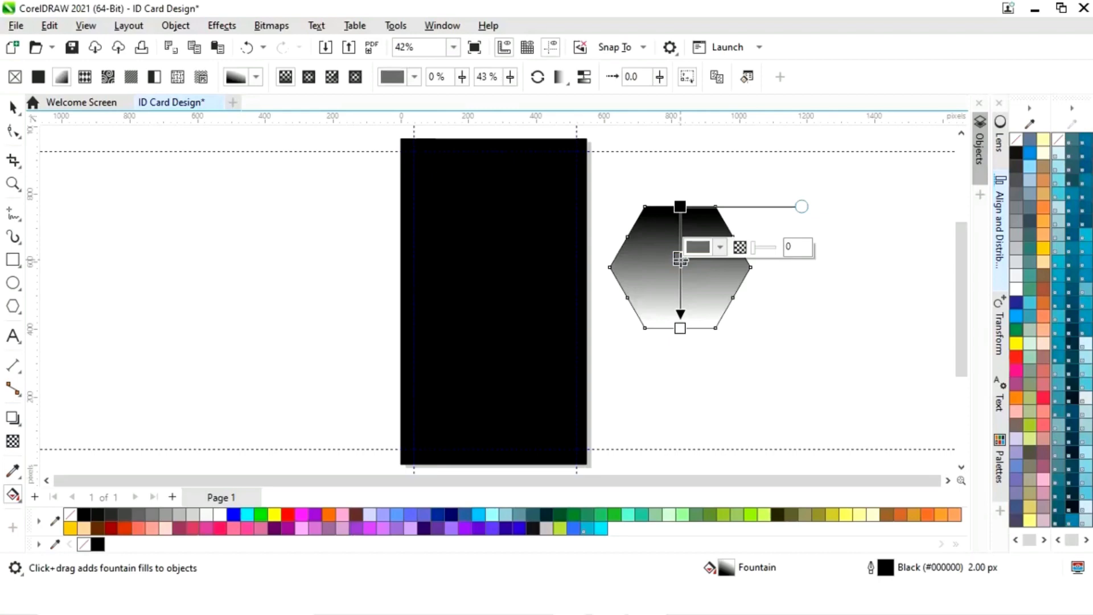
pyautogui.click(720, 249)
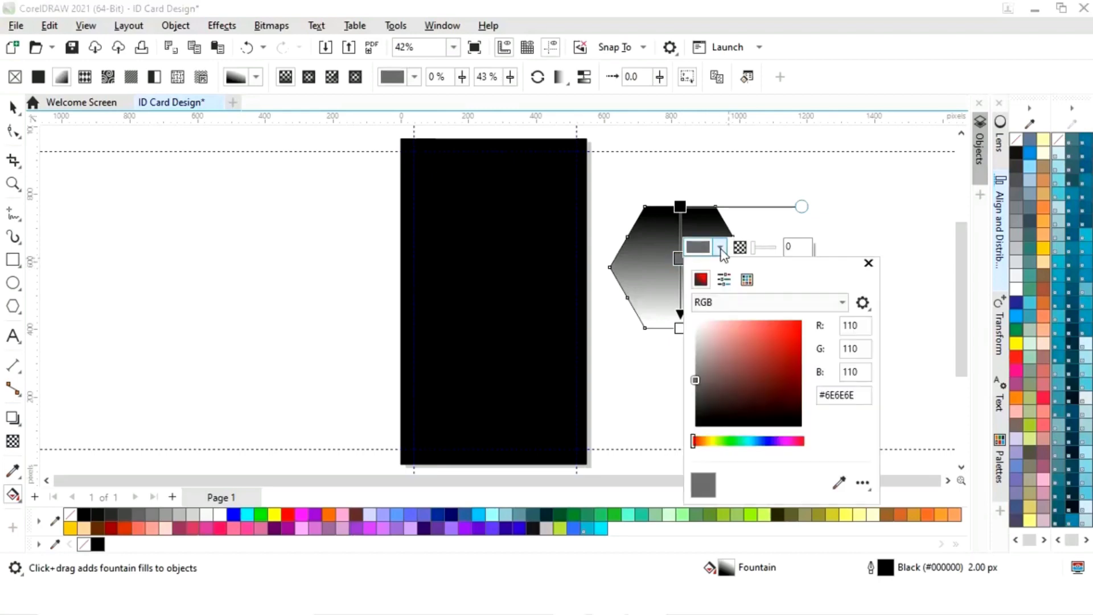
pyautogui.click(838, 484)
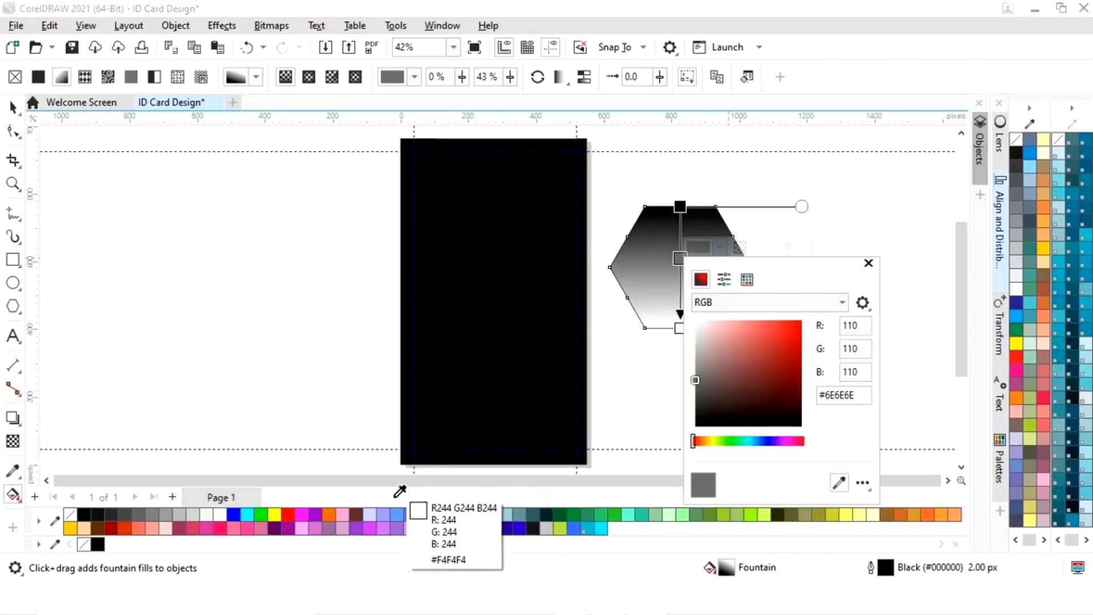
pyautogui.click(302, 529)
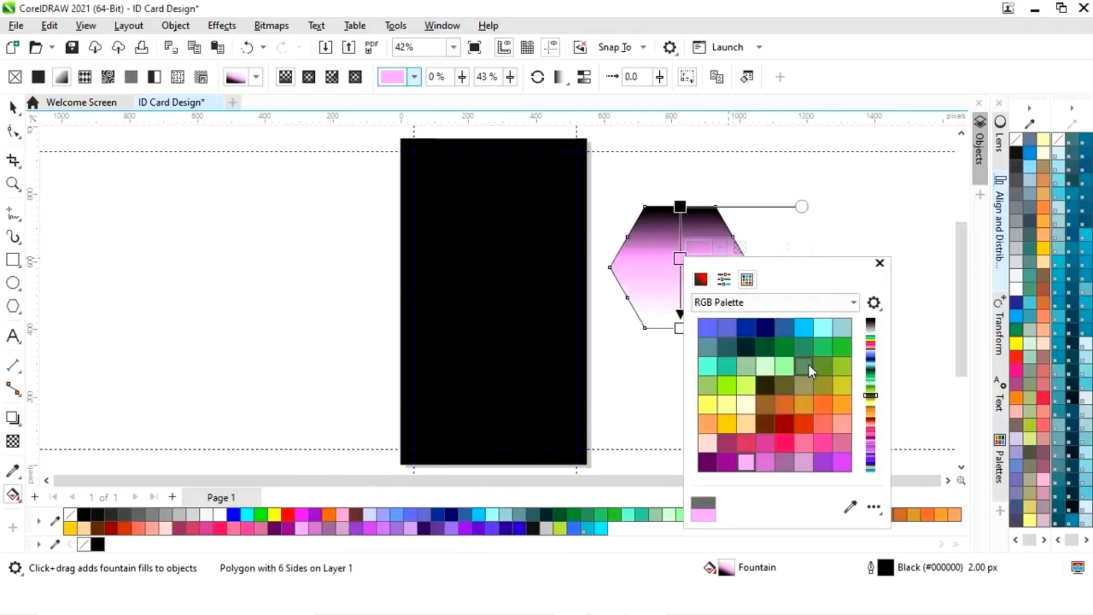
pyautogui.click(879, 262)
# Step: Set the bottom node of the hexagon's gradient to black and move the pink node to the 50% position
pyautogui.click(680, 328)
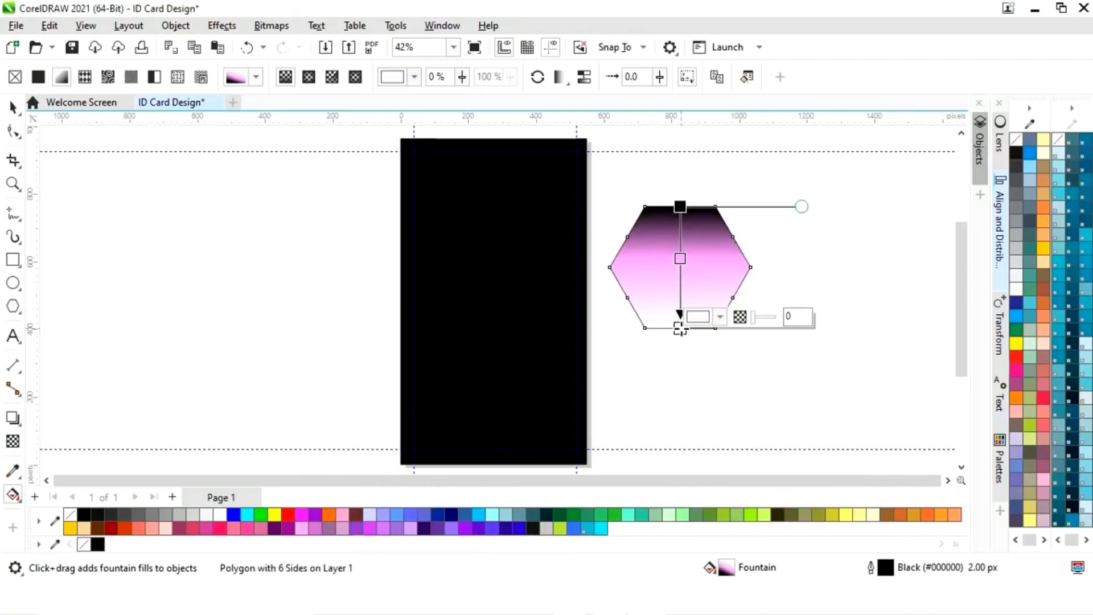
pyautogui.click(720, 317)
pyautogui.click(850, 285)
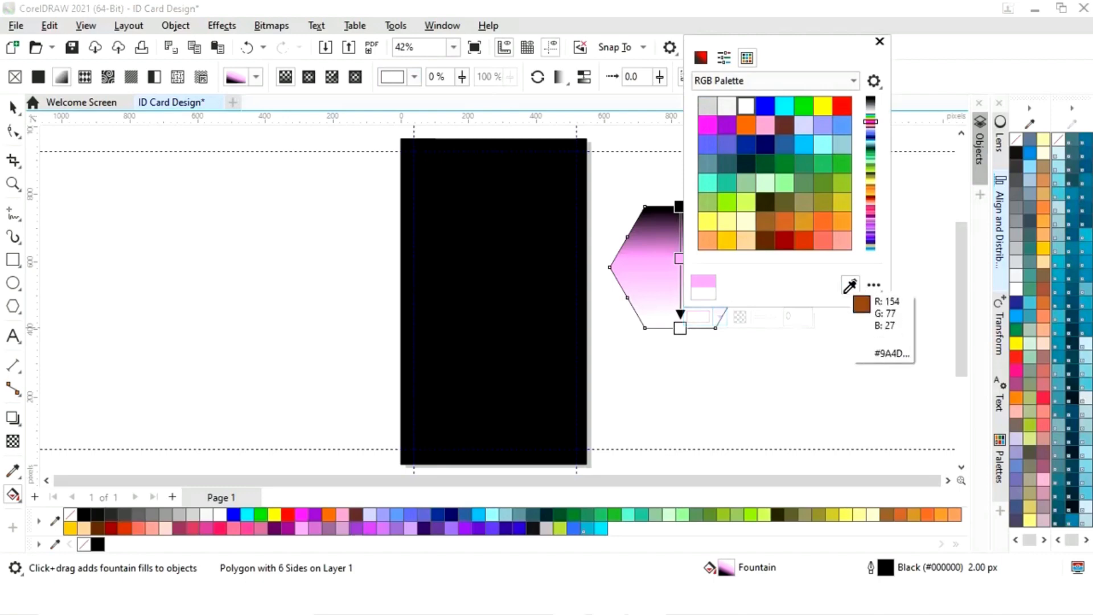
pyautogui.click(84, 514)
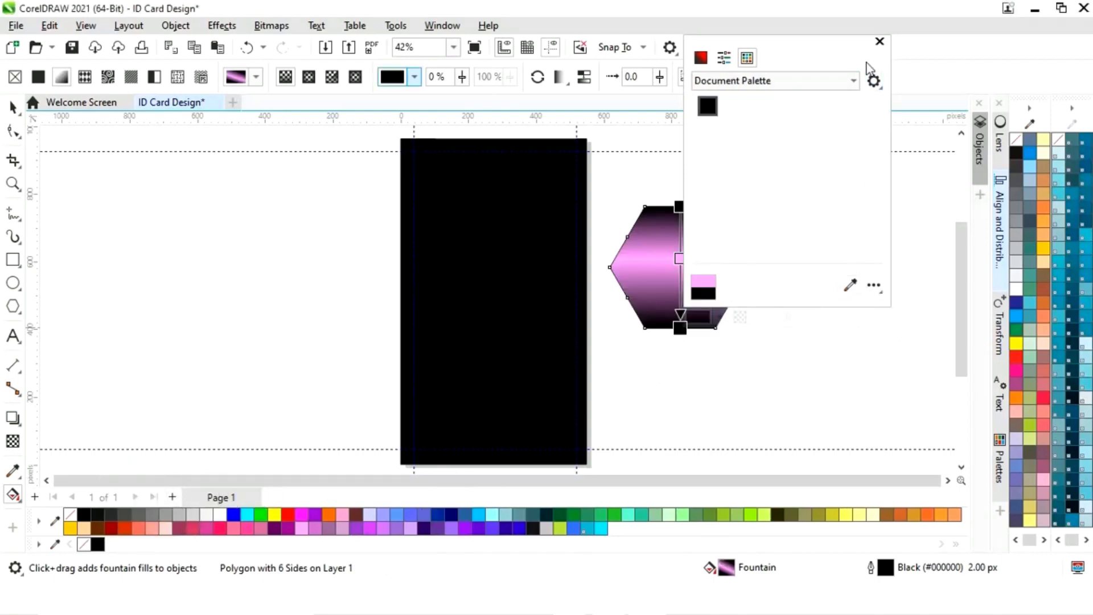
pyautogui.click(878, 42)
pyautogui.moveTo(681, 259); pyautogui.dragTo(679, 267)
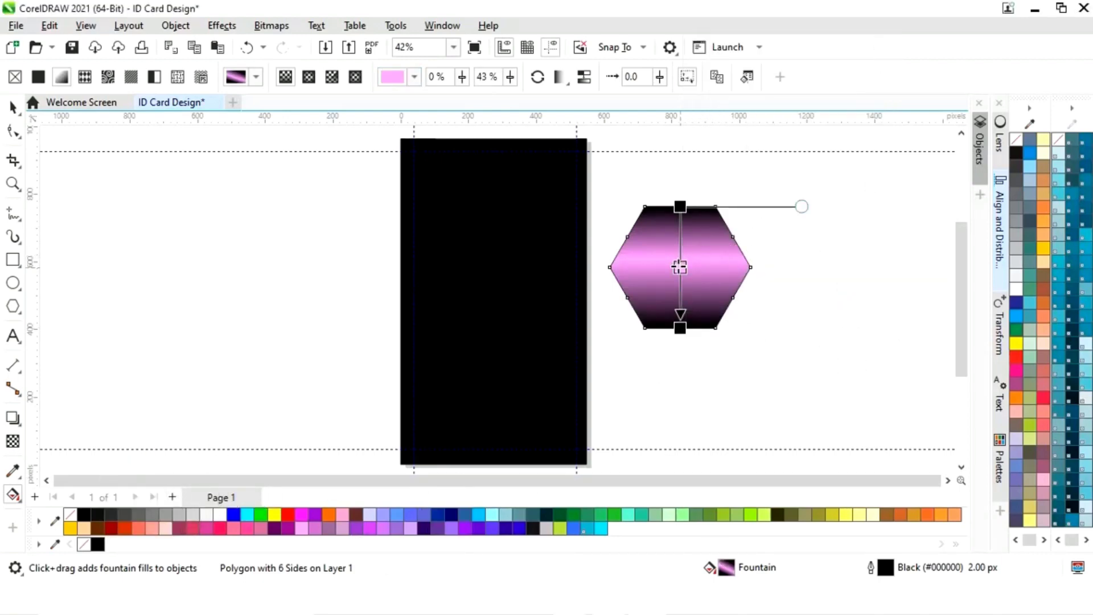
pyautogui.click(678, 268)
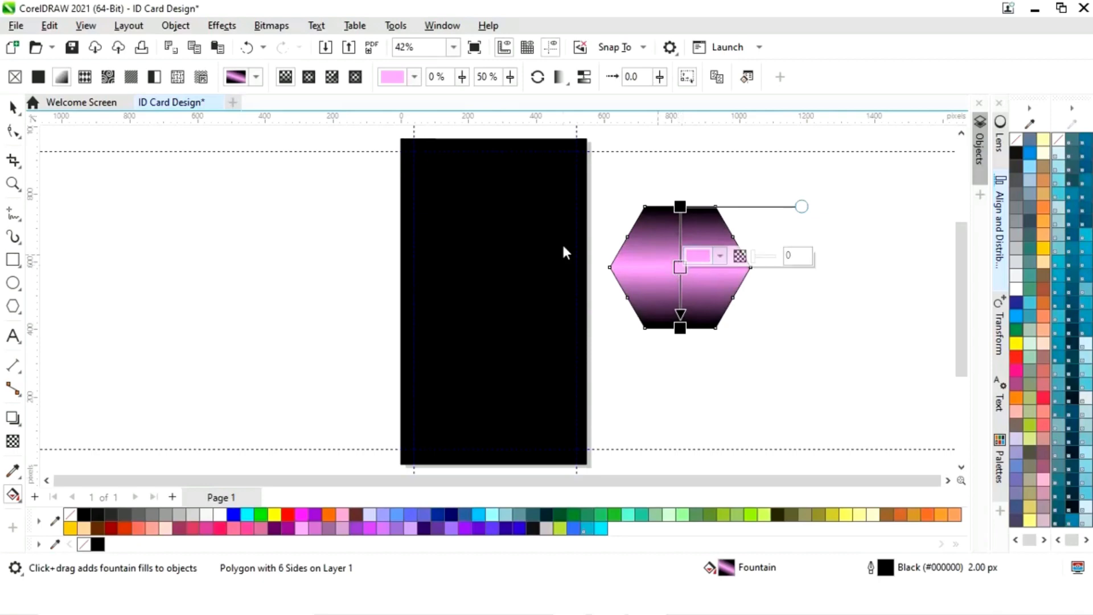
# Step: Remove the hexagon's outline and move it onto the upper half of the black card
pyautogui.click(13, 107)
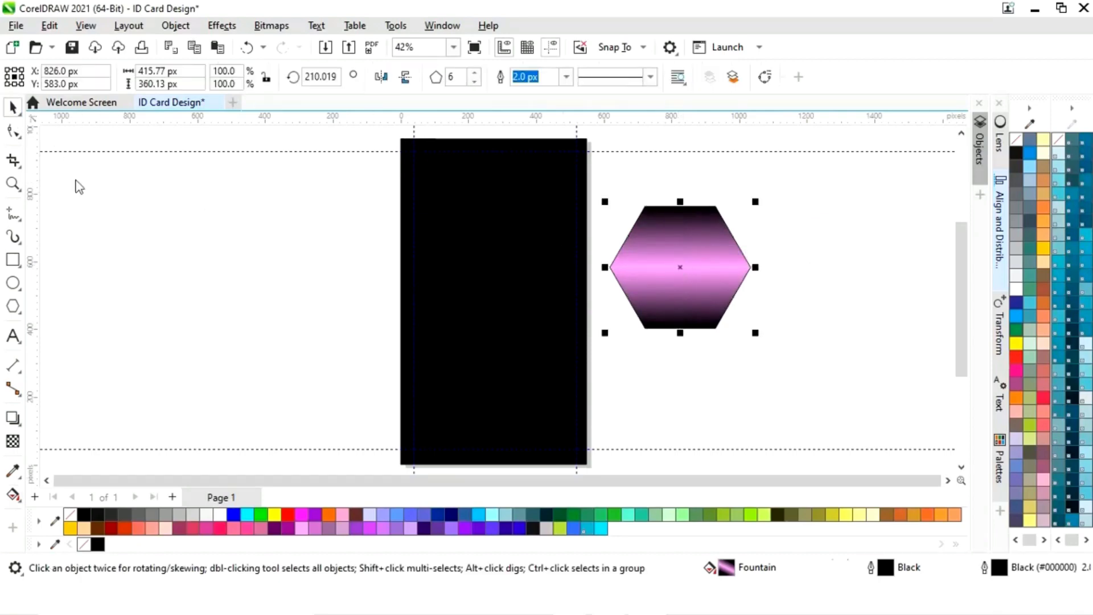
pyautogui.rightClick(84, 545)
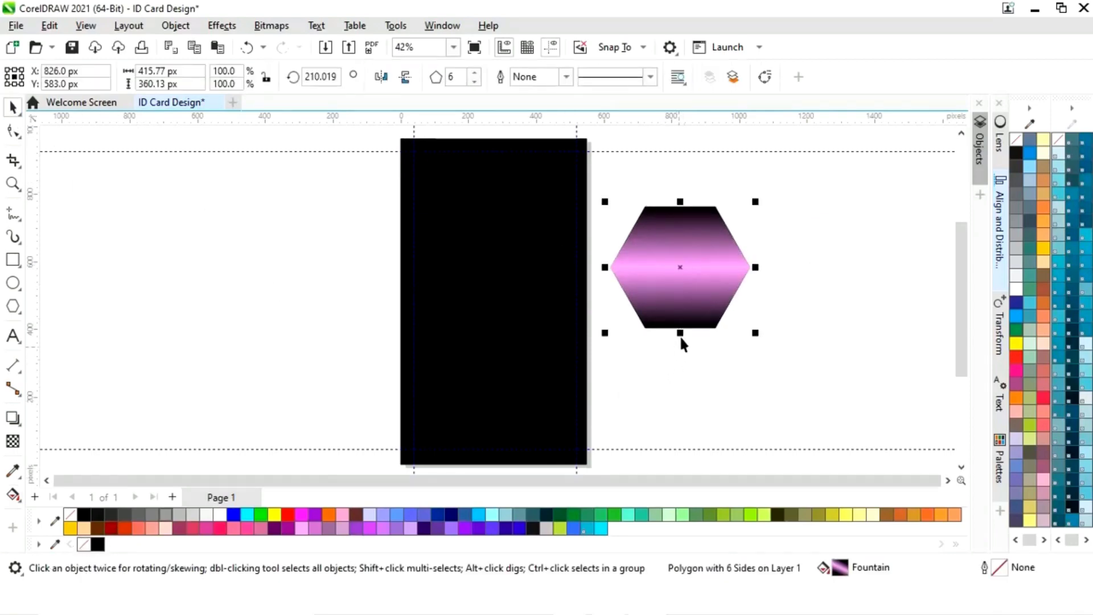
pyautogui.moveTo(681, 268); pyautogui.dragTo(495, 264)
# Step: Scale the hexagon to about 355 by 307 px and position it at about X 273 px, Y 574 px
pyautogui.moveTo(571, 201); pyautogui.dragTo(555, 208)
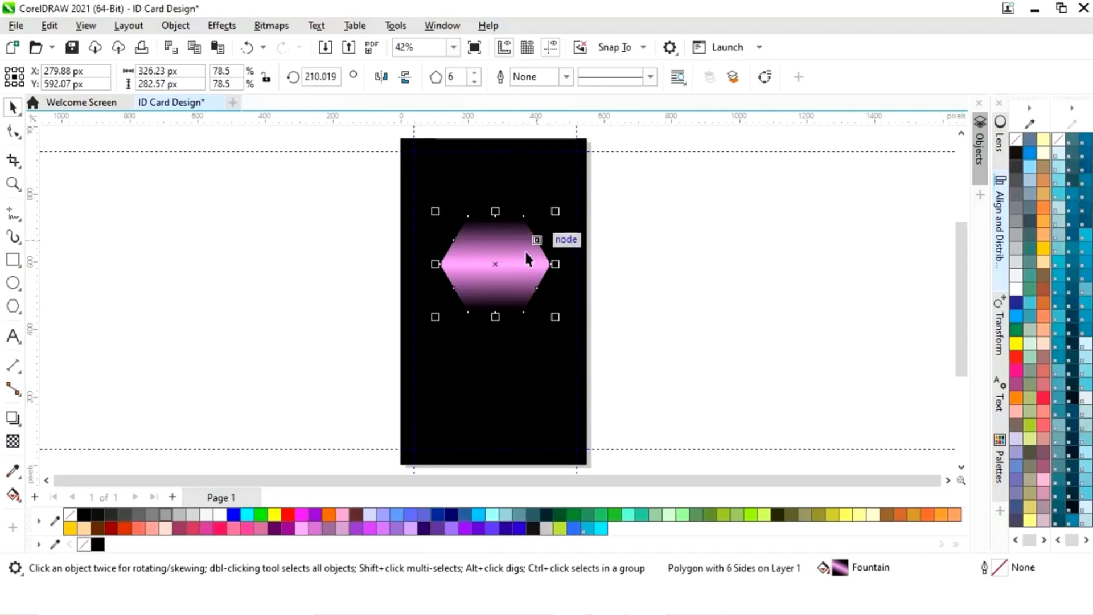
pyautogui.moveTo(510, 261); pyautogui.dragTo(508, 261)
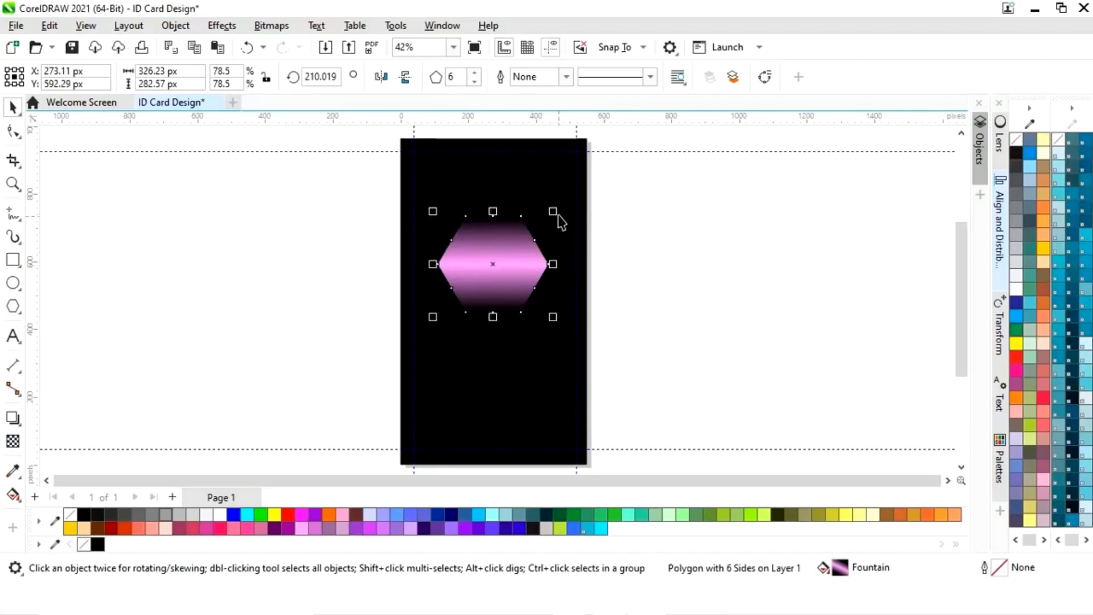
pyautogui.moveTo(553, 211); pyautogui.dragTo(557, 207)
pyautogui.click(624, 238)
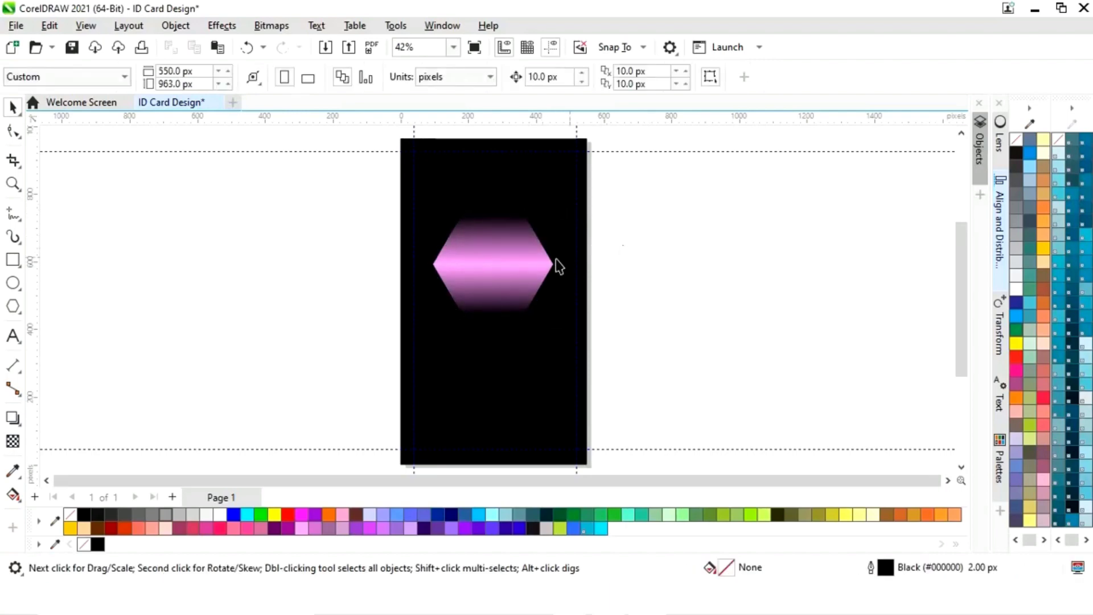
pyautogui.click(501, 263)
pyautogui.moveTo(495, 264); pyautogui.dragTo(493, 271)
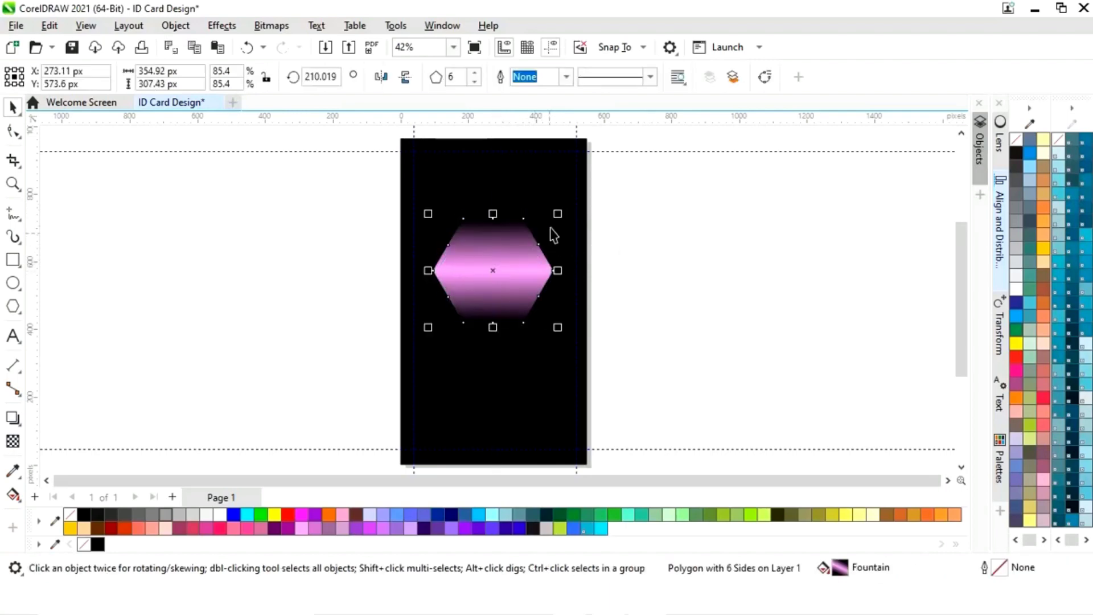
# Step: Make a smaller concentric copy of the hexagon, about 292 by 253 px, and set its top gradient node to light pink
pyautogui.moveTo(558, 214); pyautogui.dragTo(549, 223)
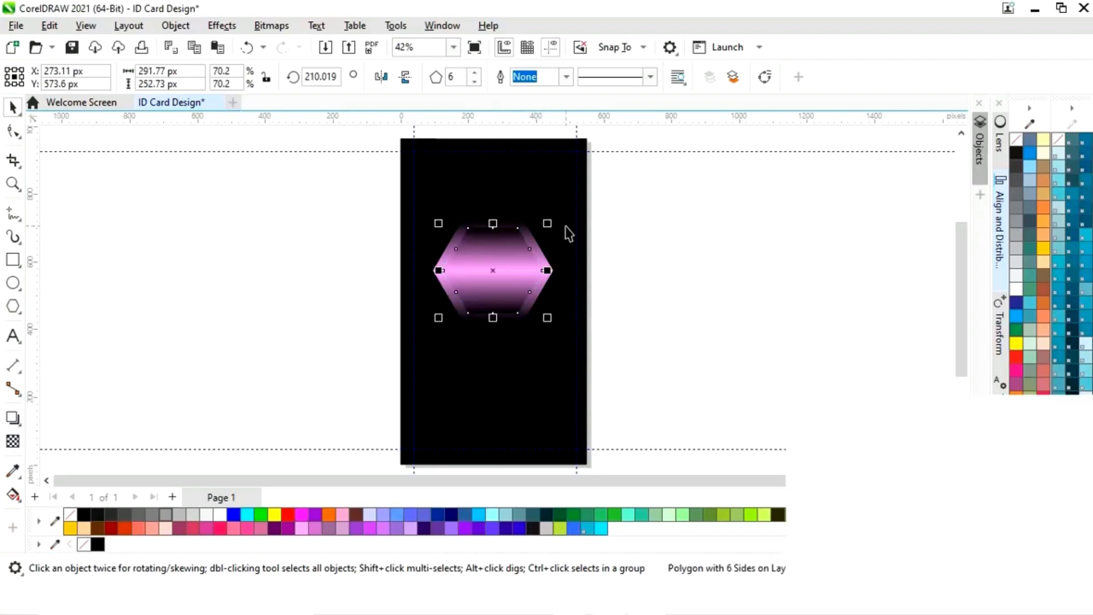
pyautogui.press('g')
pyautogui.click(494, 227)
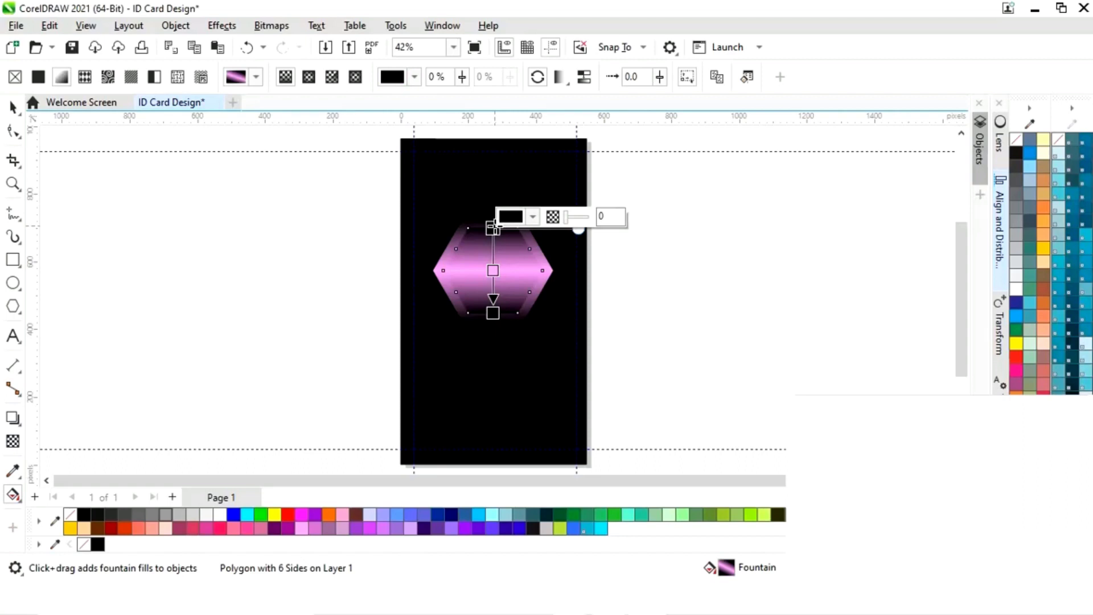
pyautogui.click(532, 217)
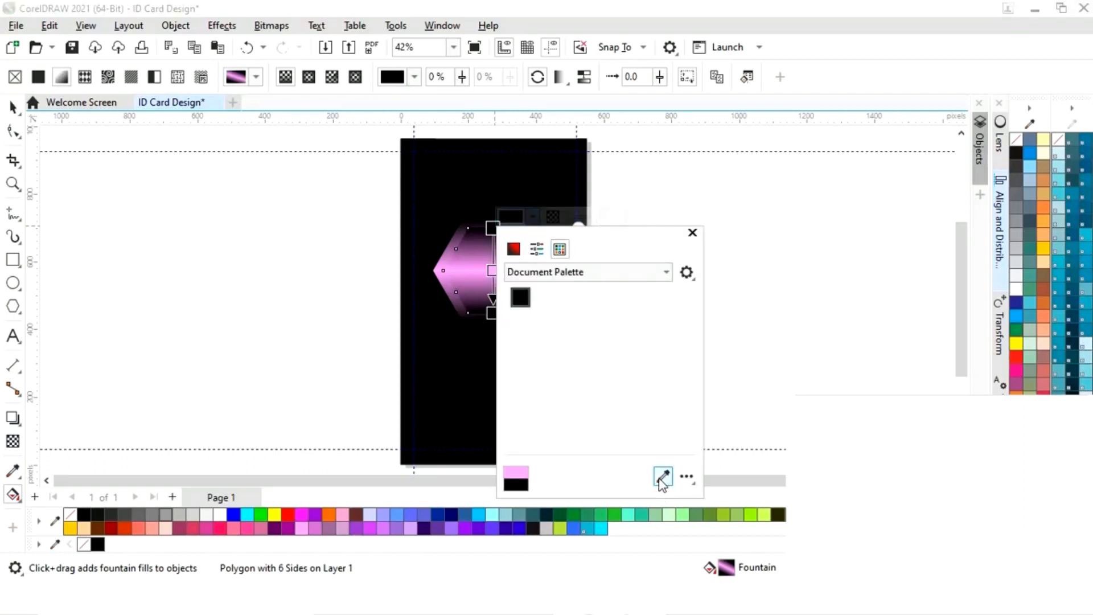
pyautogui.click(662, 481)
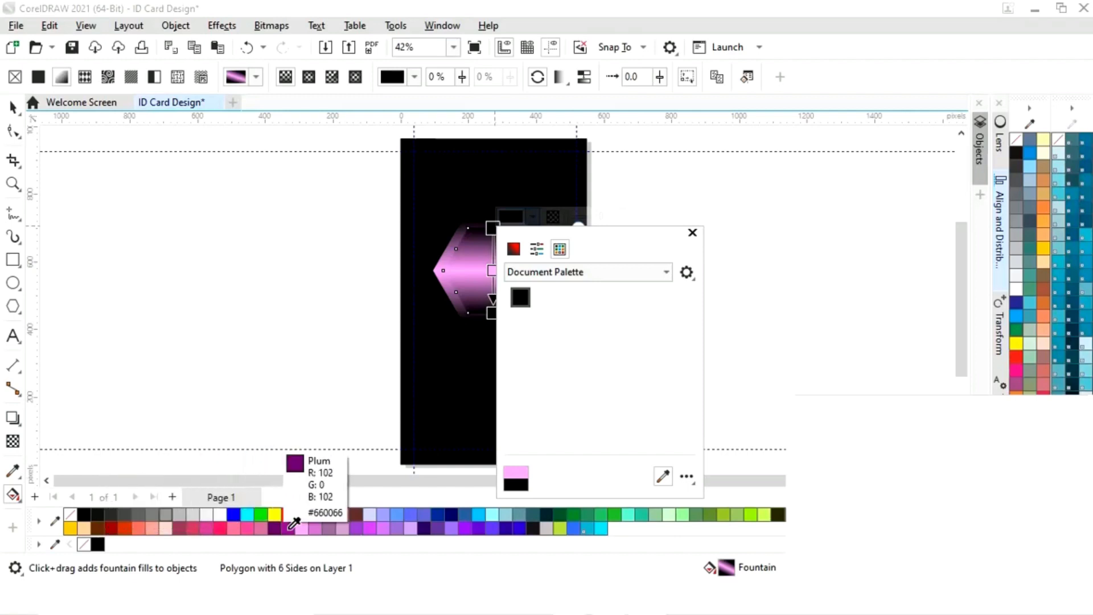
pyautogui.click(306, 523)
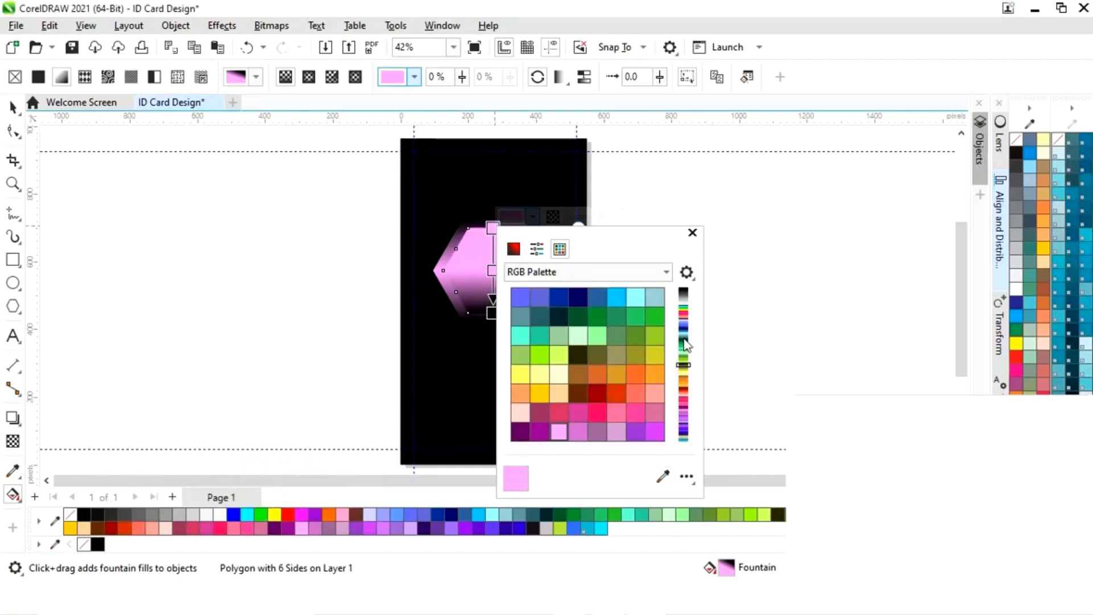
pyautogui.click(692, 232)
# Step: Set the middle node of the inner hexagon's gradient to black
pyautogui.click(492, 271)
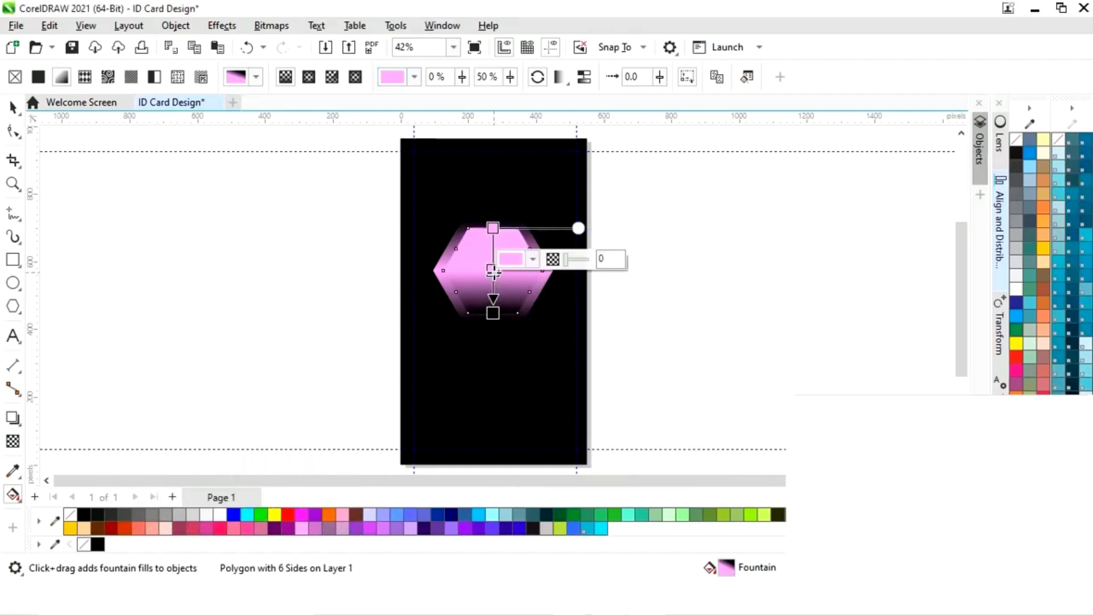
pyautogui.click(533, 260)
pyautogui.click(662, 518)
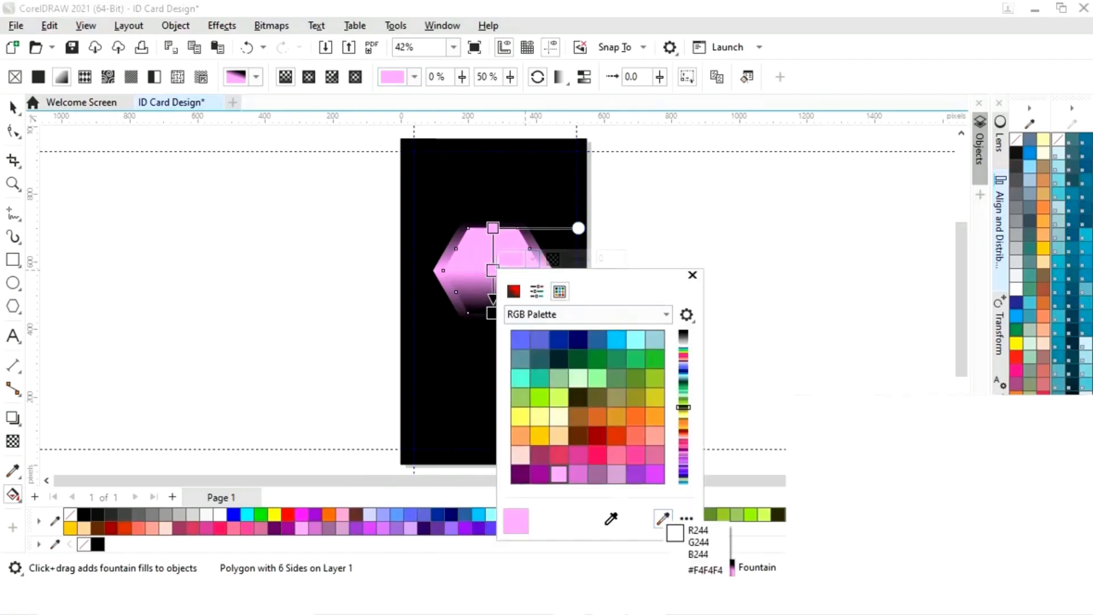
pyautogui.click(98, 544)
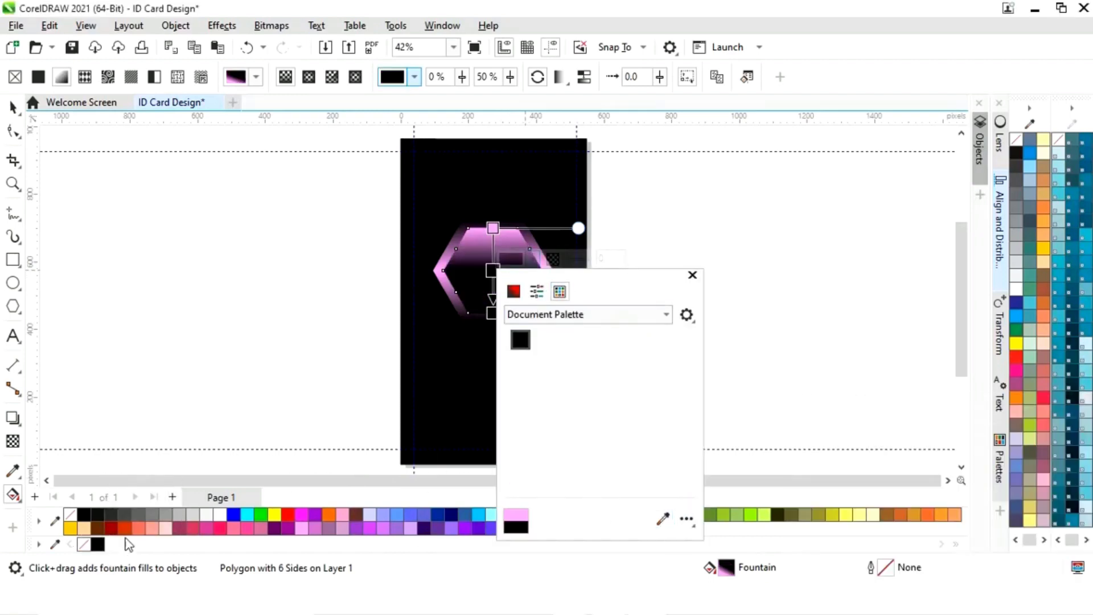
pyautogui.click(692, 275)
# Step: Set the bottom node of the inner hexagon's gradient to light pink and finish editing the fill
pyautogui.click(492, 313)
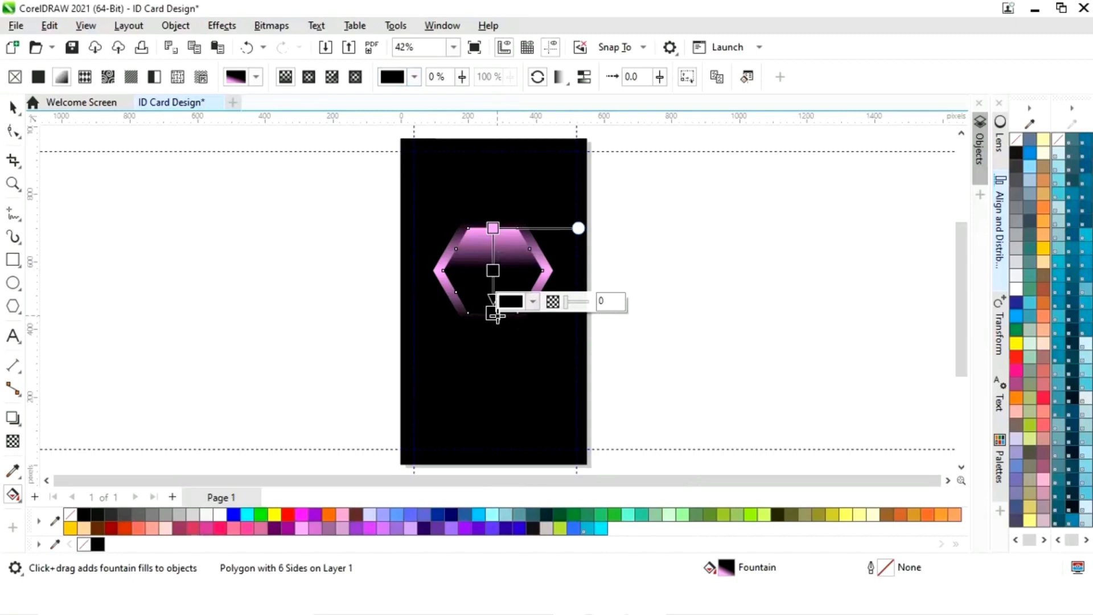
pyautogui.click(532, 303)
pyautogui.click(664, 271)
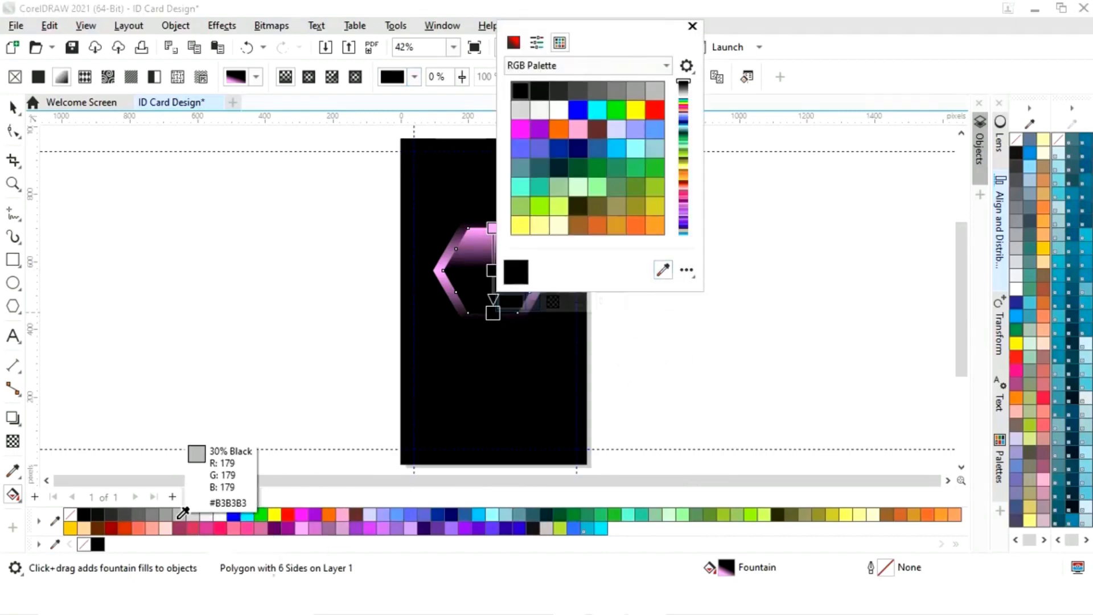
pyautogui.click(302, 527)
pyautogui.click(692, 27)
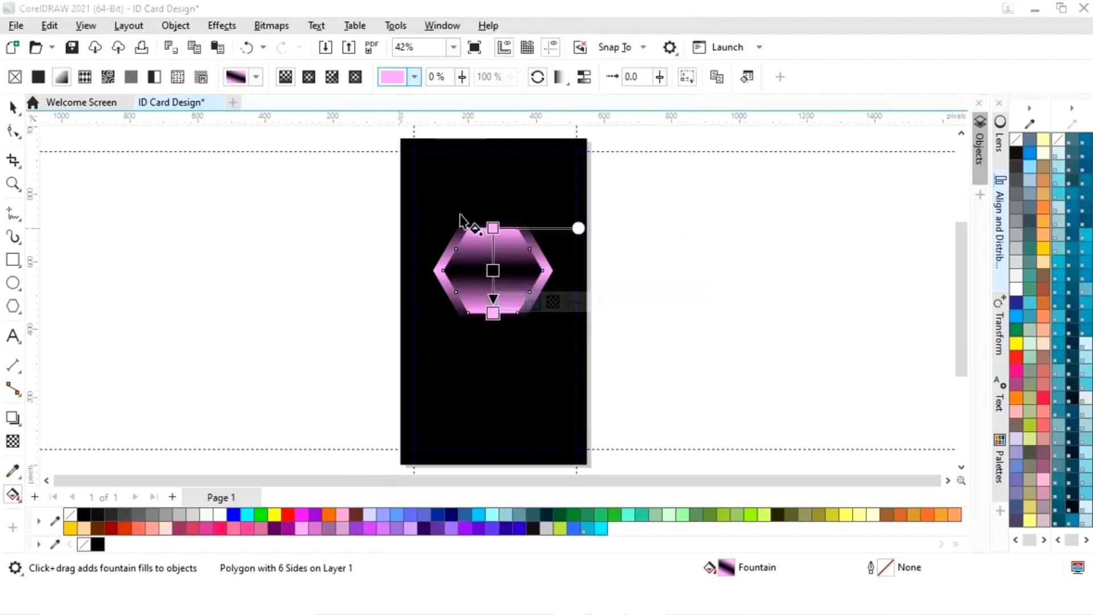
pyautogui.click(13, 107)
pyautogui.click(230, 270)
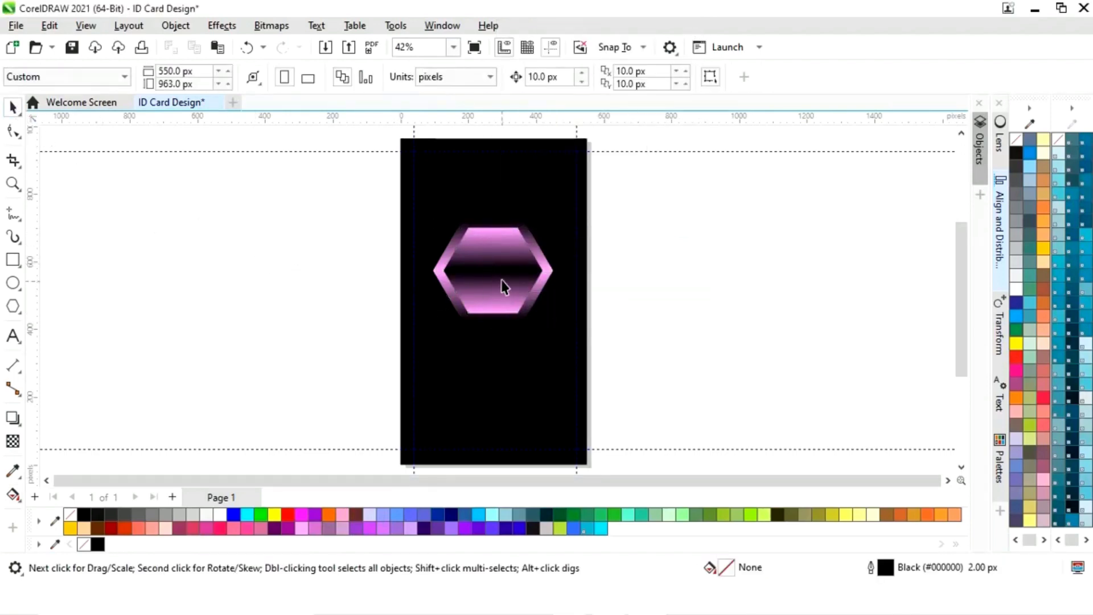
# Step: Enlarge the inner hexagon about its centre to about 310 by 269 px
pyautogui.click(503, 286)
pyautogui.moveTo(550, 226); pyautogui.dragTo(561, 231)
pyautogui.click(681, 258)
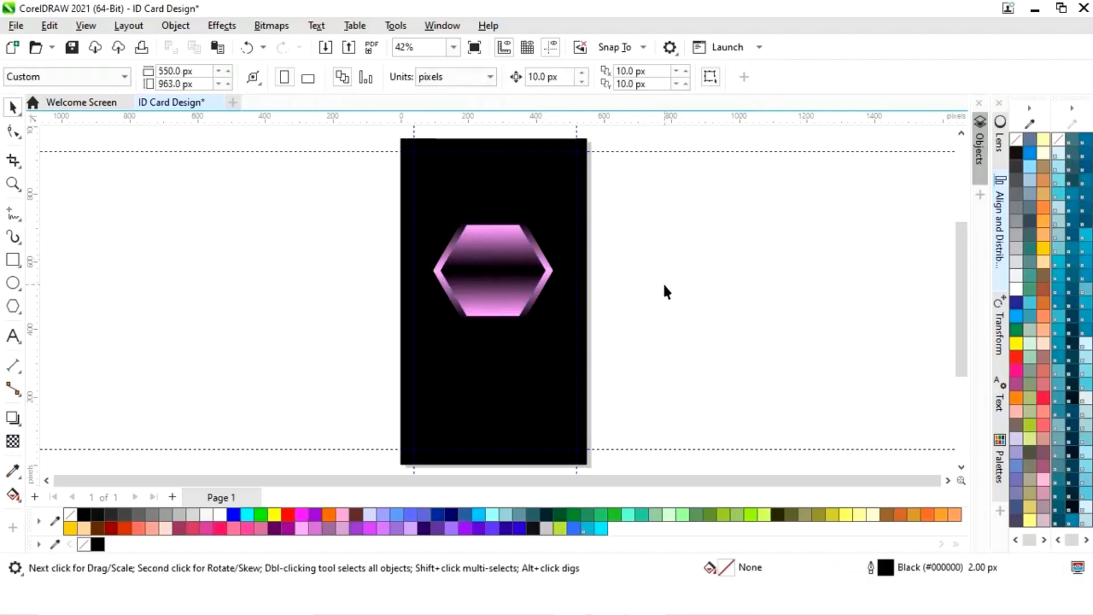
# Step: Place a copy of the inner hexagon beside the card, at about X 941 px, Y 585 px, with a white fill and black outline
pyautogui.moveTo(508, 271); pyautogui.dragTo(722, 277)
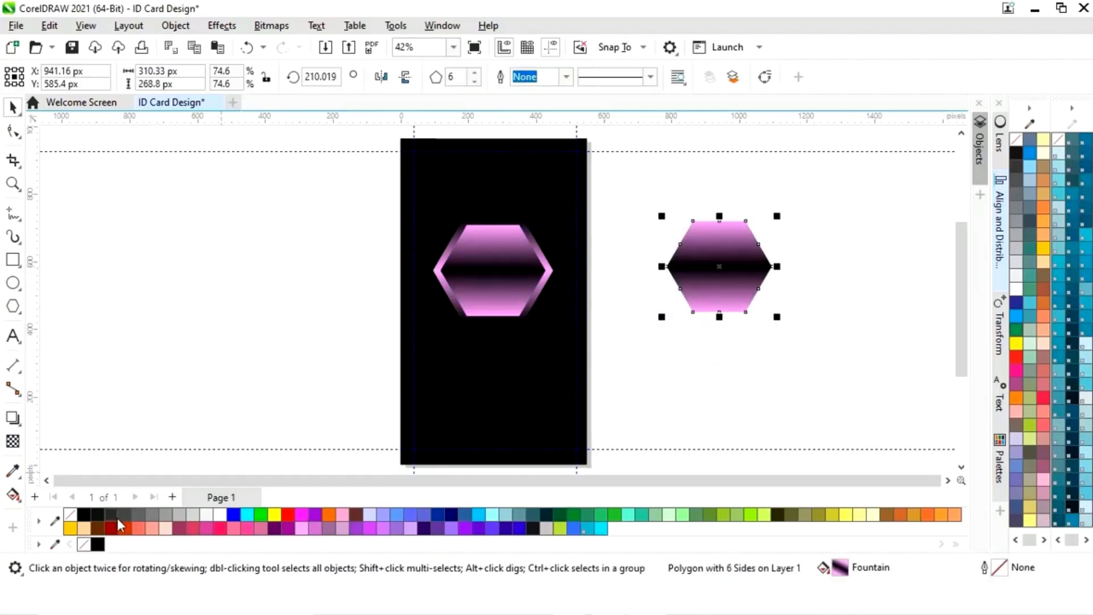
pyautogui.click(212, 515)
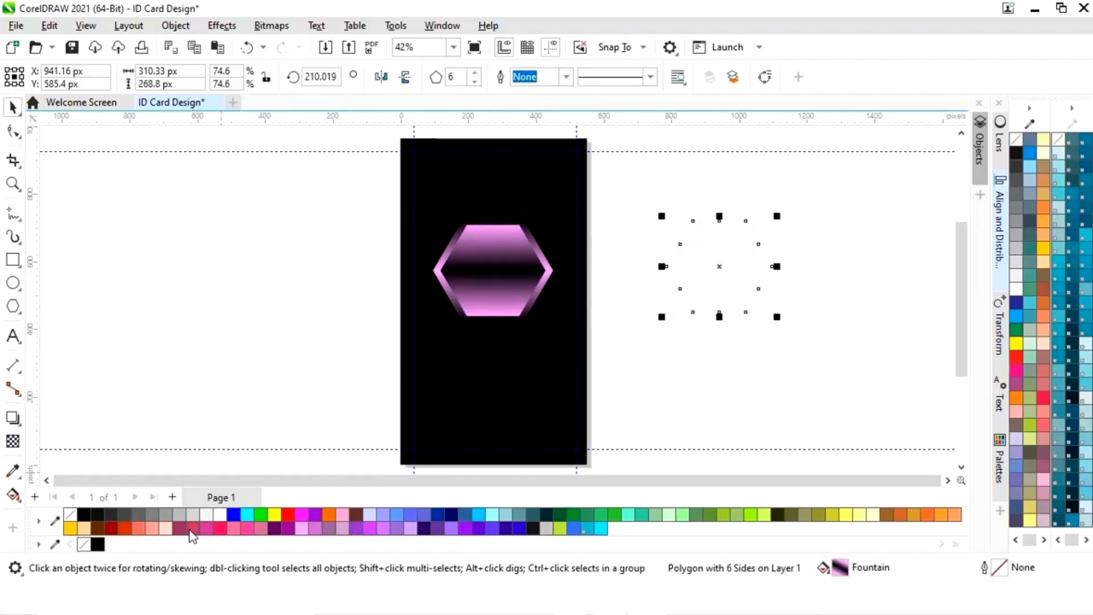
pyautogui.rightClick(97, 545)
pyautogui.click(730, 354)
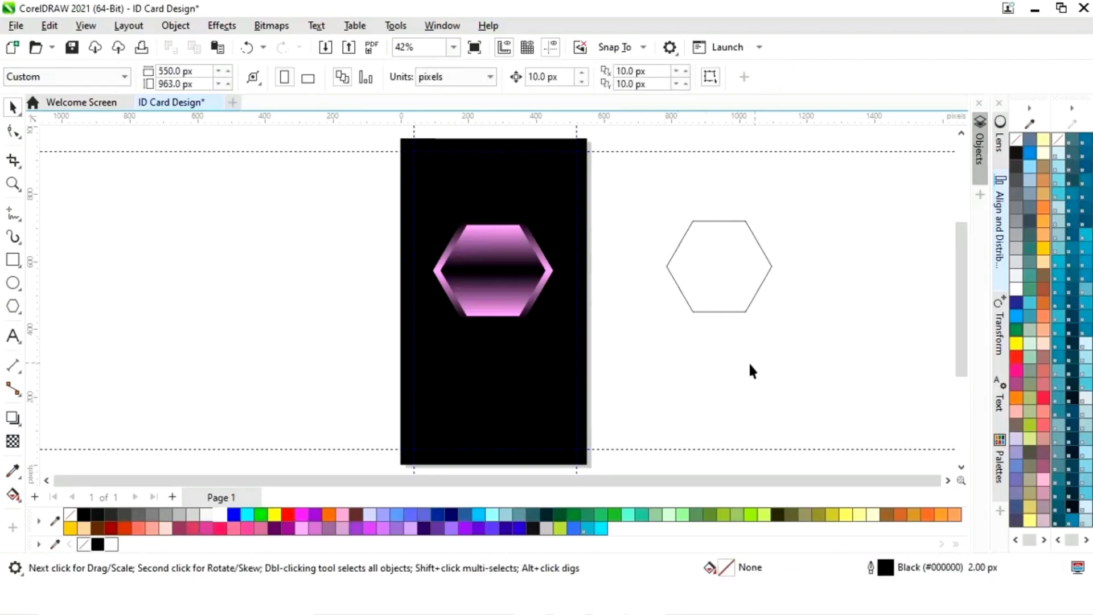
# Step: Bring the woman's portrait JPG from the Images folder into the ID card document
pyautogui.hotkey('alt', 'Tab')
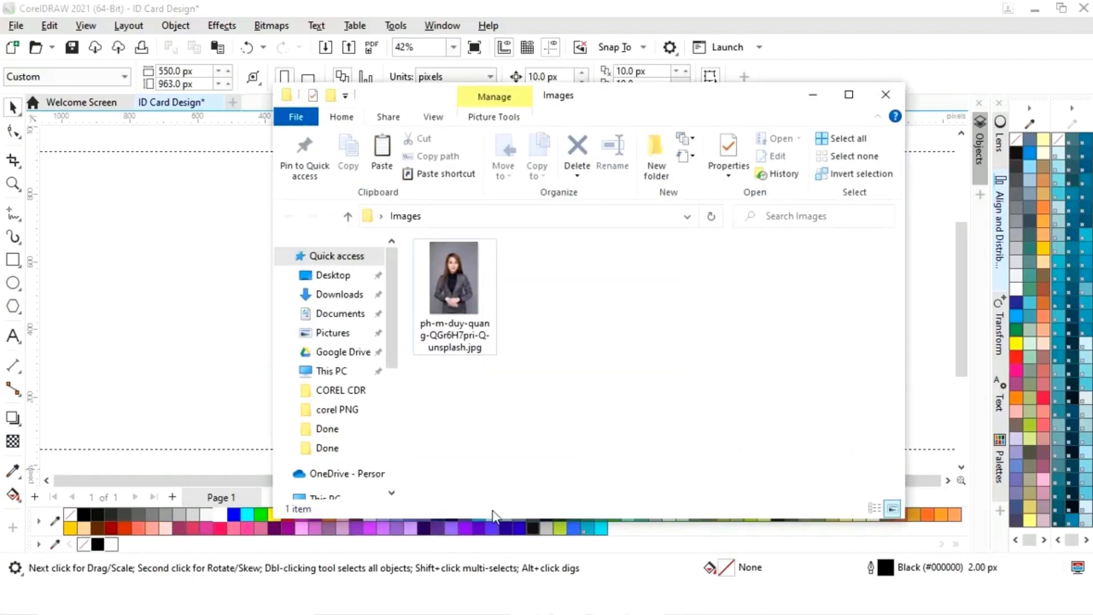
pyautogui.moveTo(472, 271); pyautogui.dragTo(797, 206)
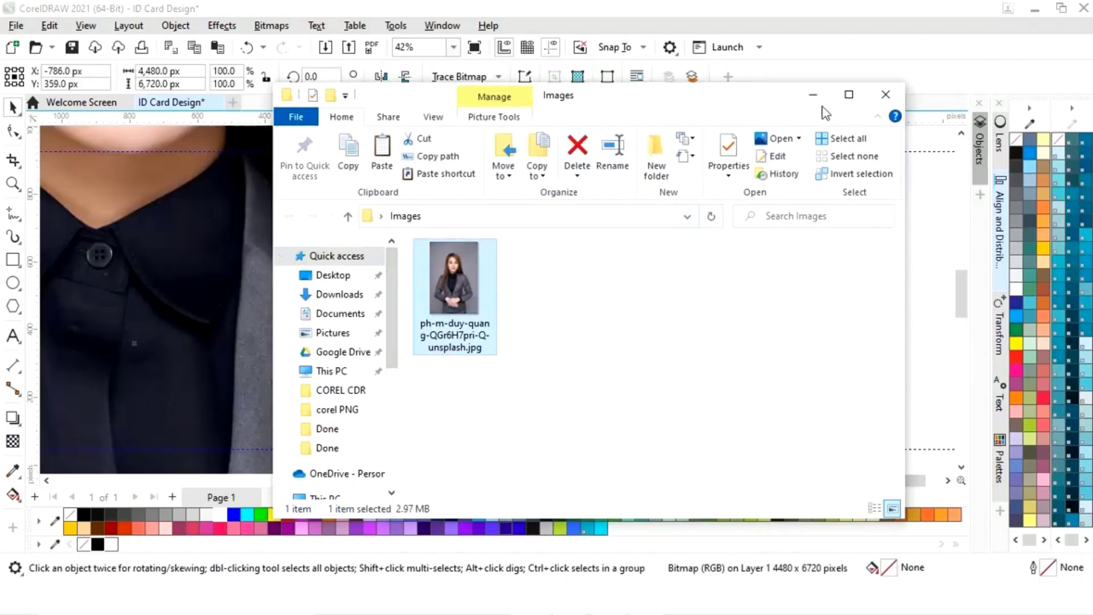
pyautogui.click(813, 94)
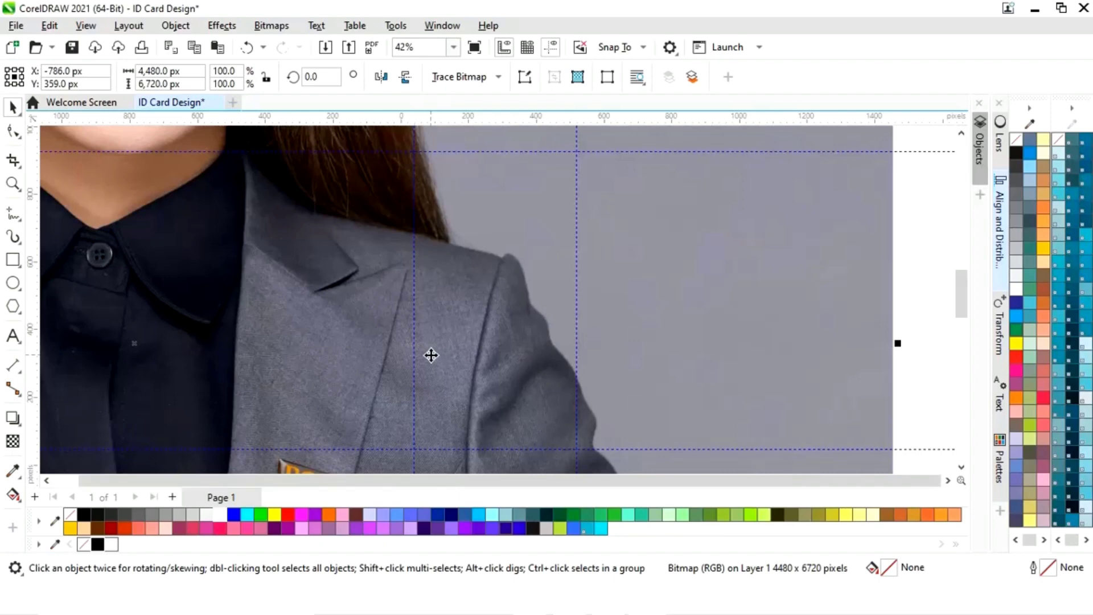
pyautogui.scroll(-3, 434, 358)
pyautogui.scroll(-3, 417, 329)
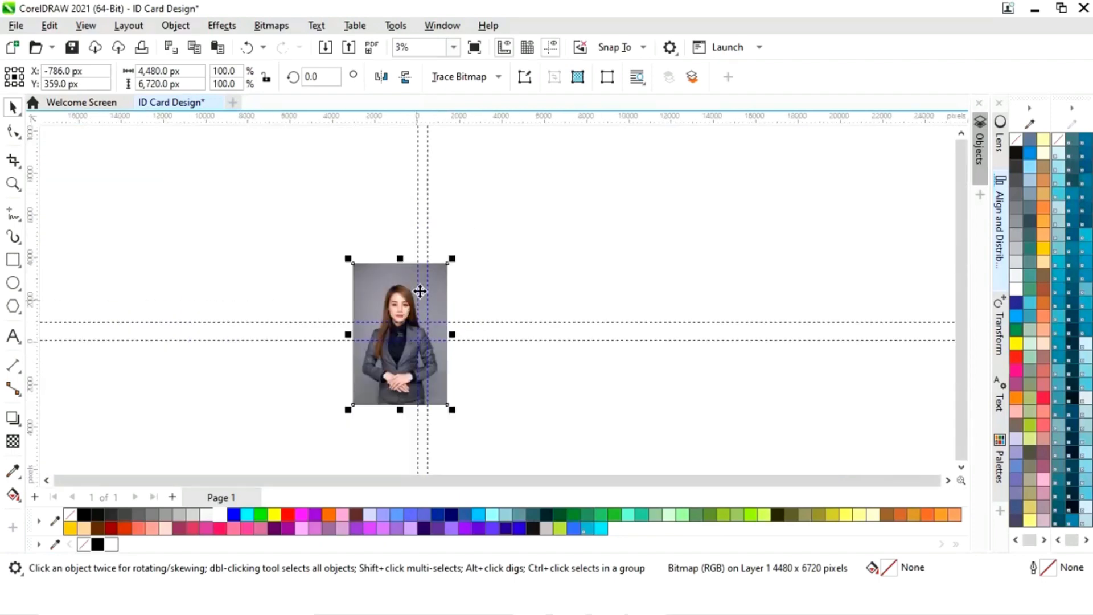
# Step: Scale the portrait photo to about 341 by 512 px and move it over the lower part of the white hexagon
pyautogui.moveTo(451, 261); pyautogui.dragTo(414, 337)
pyautogui.scroll(6, 414, 337)
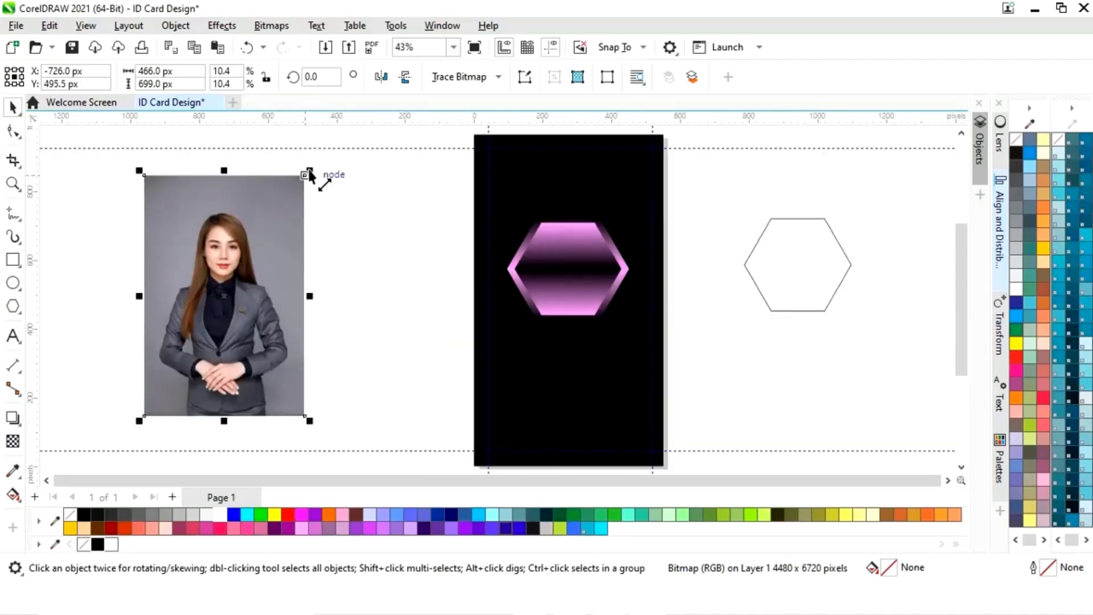
pyautogui.moveTo(309, 173); pyautogui.dragTo(261, 246)
pyautogui.moveTo(197, 345); pyautogui.dragTo(819, 291)
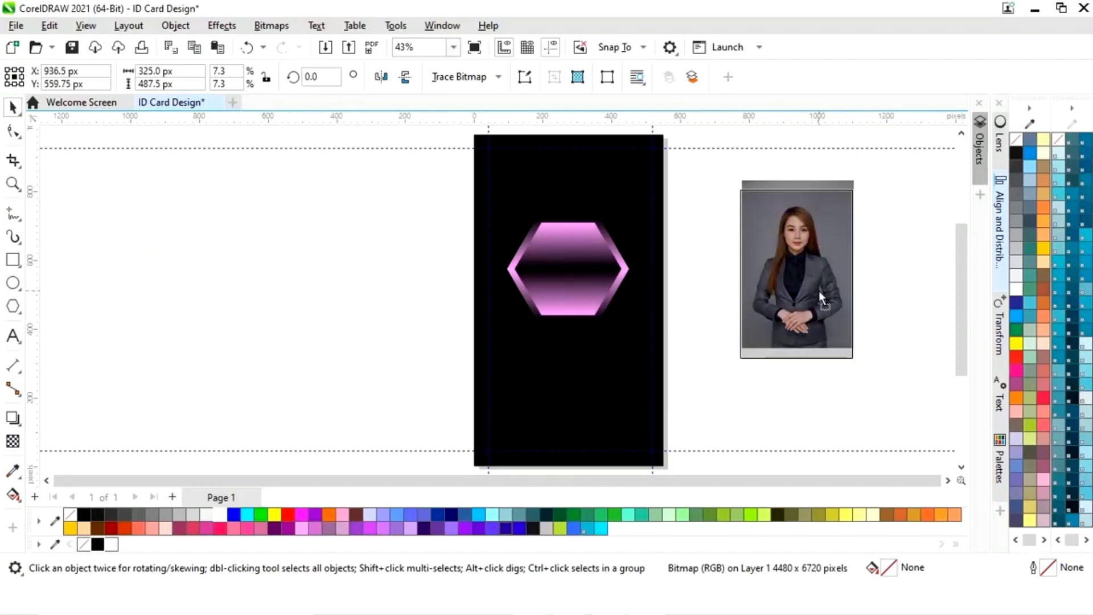
pyautogui.moveTo(861, 190); pyautogui.dragTo(866, 181)
pyautogui.moveTo(818, 267); pyautogui.dragTo(814, 332)
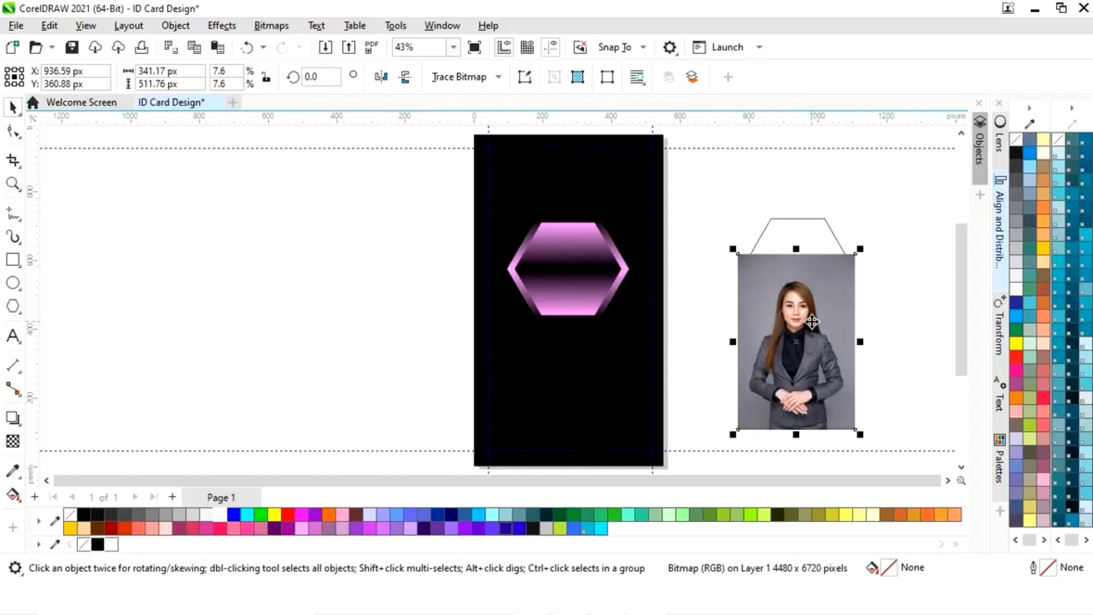
# Step: PowerClip the portrait photo inside the white hexagon
pyautogui.rightClick(812, 328)
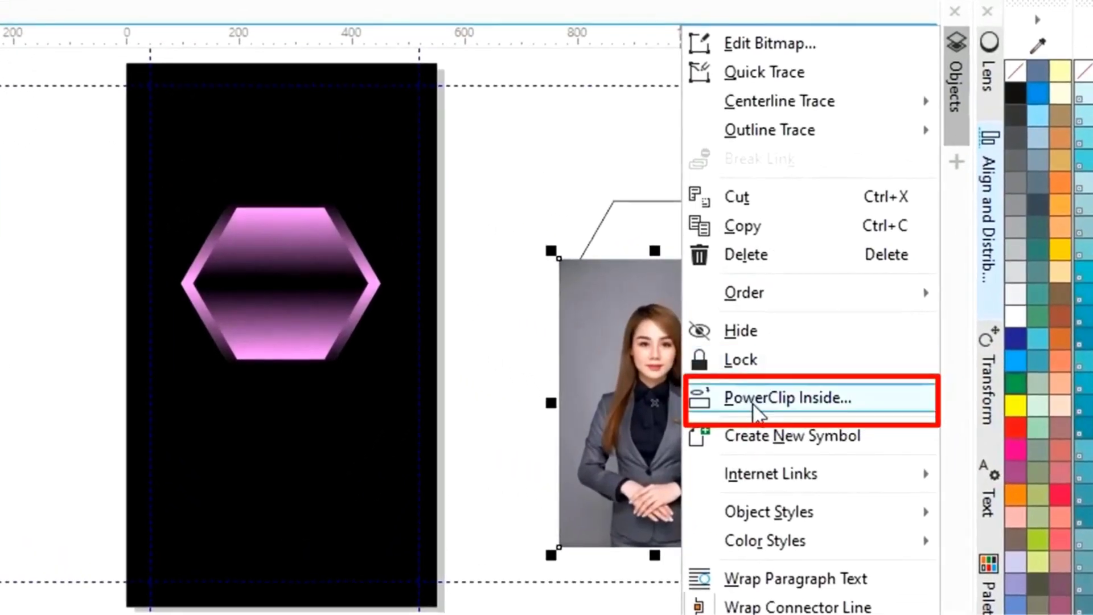
pyautogui.click(757, 398)
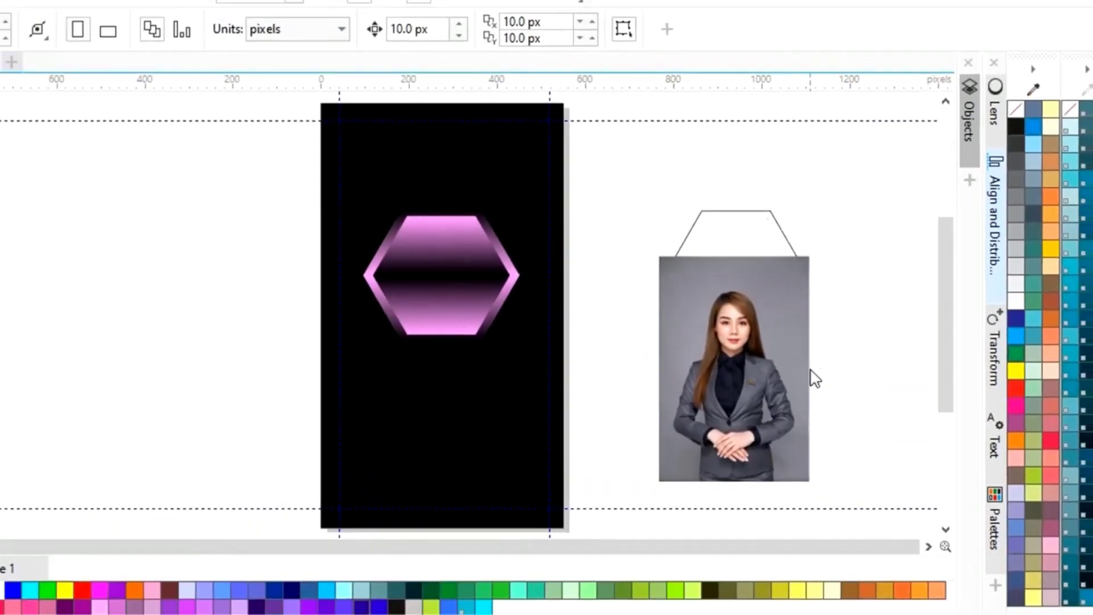
pyautogui.click(656, 238)
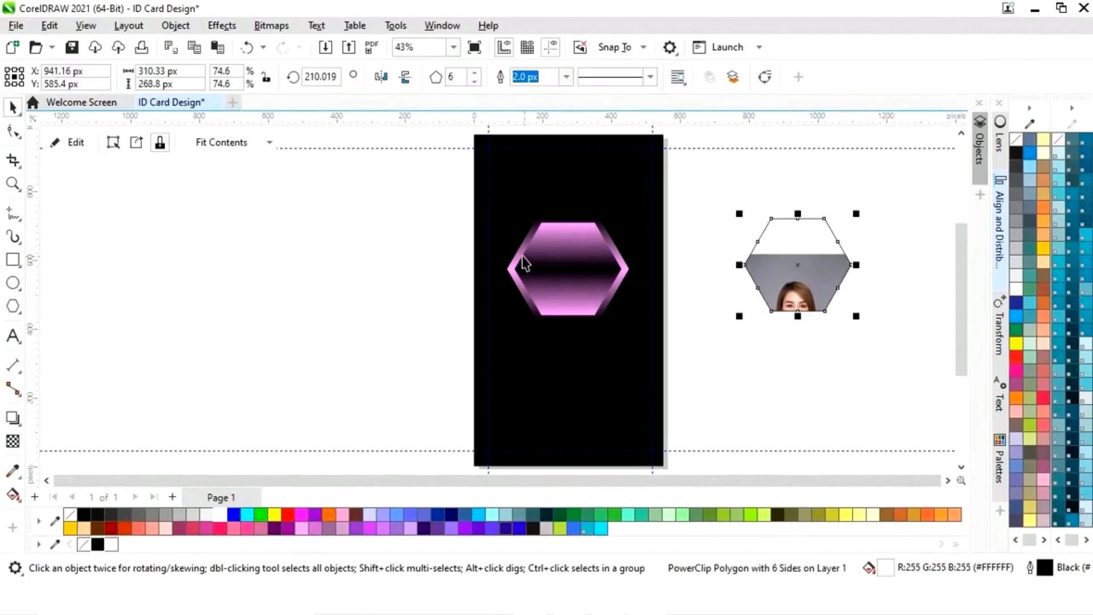
# Step: Edit the PowerClip contents, enlarging the photo to about 357 by 536 px and positioning the face inside the hexagon frame
pyautogui.click(82, 147)
pyautogui.click(828, 391)
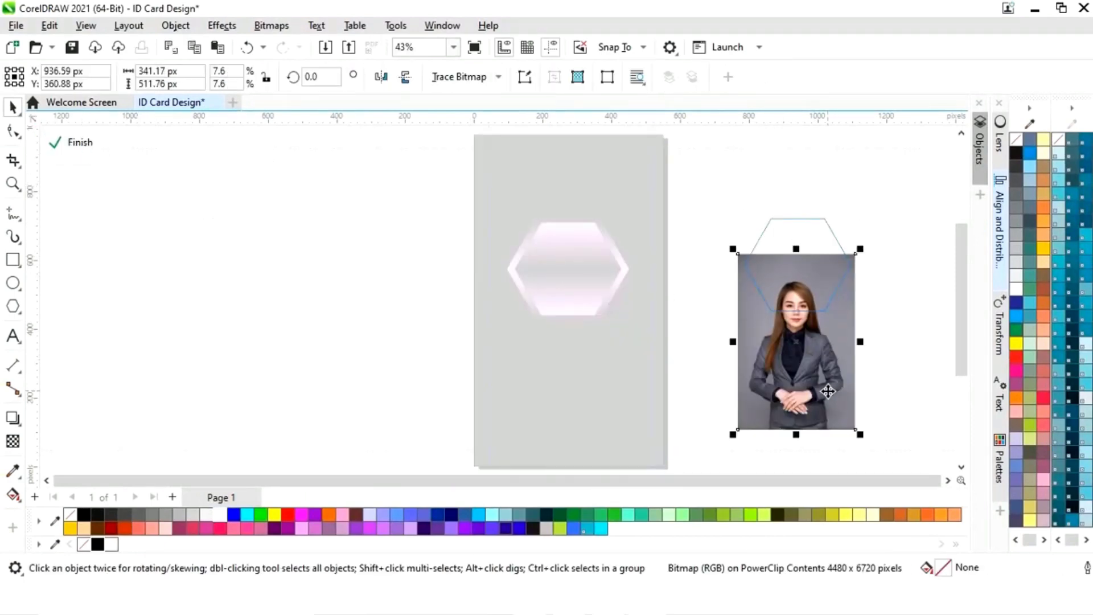
pyautogui.moveTo(829, 391); pyautogui.dragTo(833, 351)
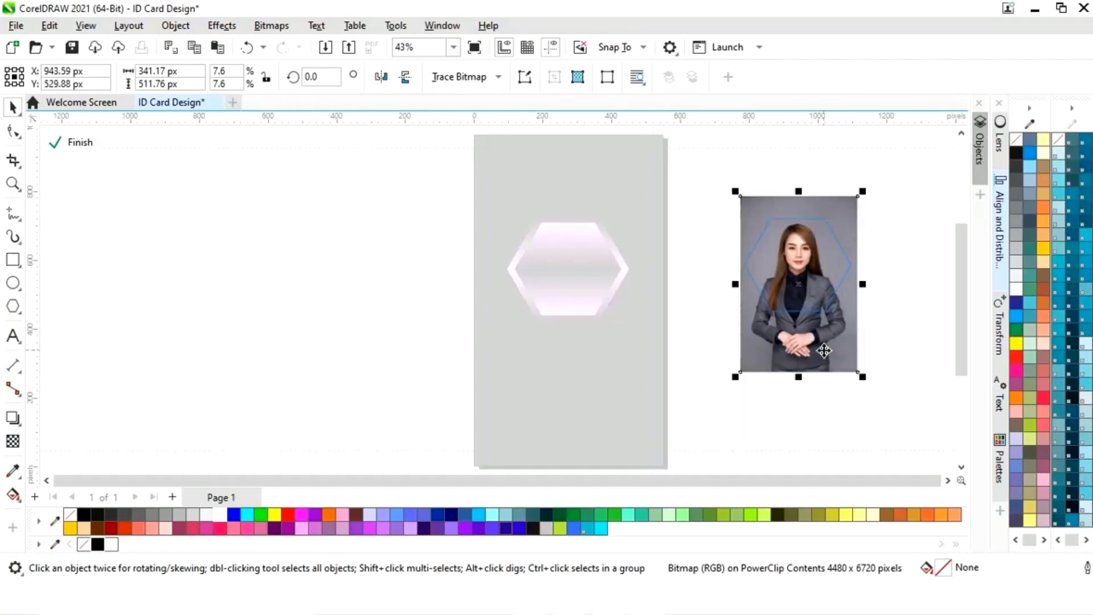
pyautogui.moveTo(863, 192); pyautogui.dragTo(869, 190)
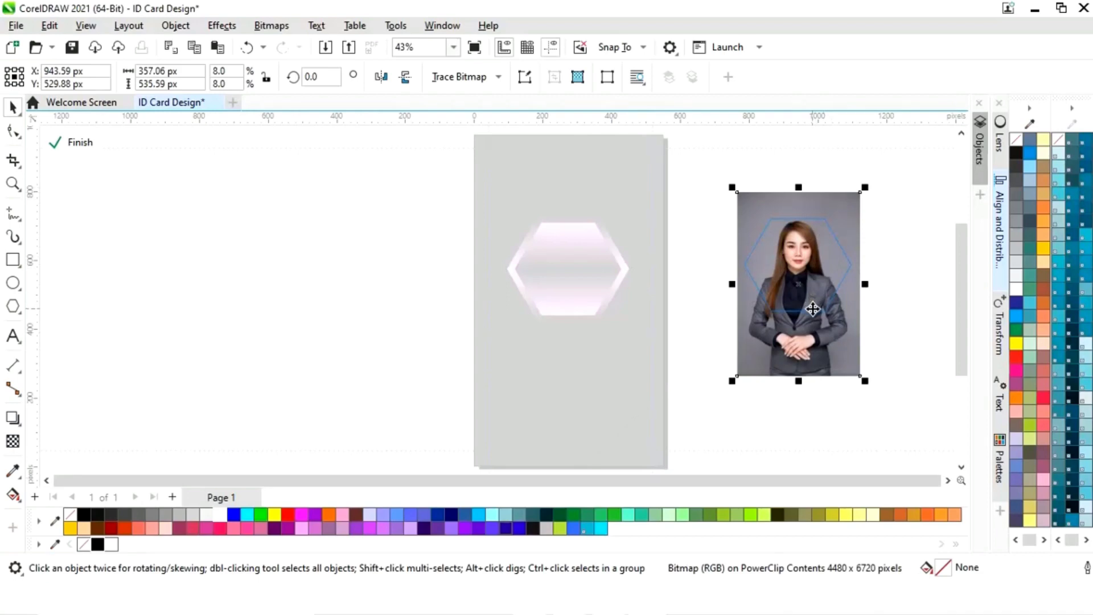
pyautogui.moveTo(814, 310); pyautogui.dragTo(810, 310)
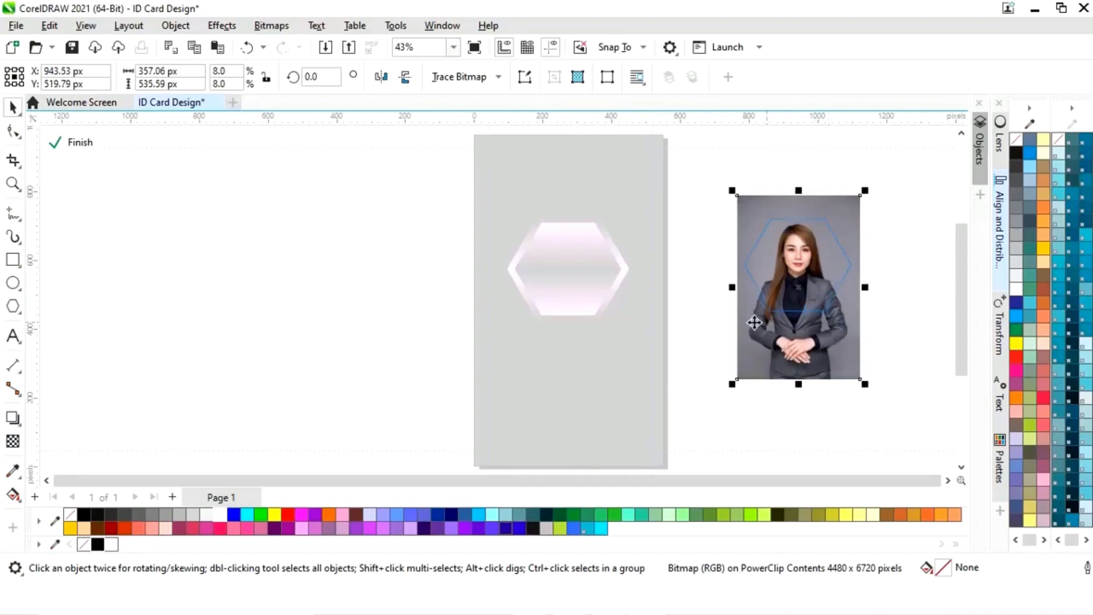
pyautogui.click(80, 142)
# Step: Move the clipped photo onto the centre of the card's pink hexagons and scale it to about 278 by 241 px
pyautogui.click(768, 276)
pyautogui.moveTo(794, 265); pyautogui.dragTo(568, 271)
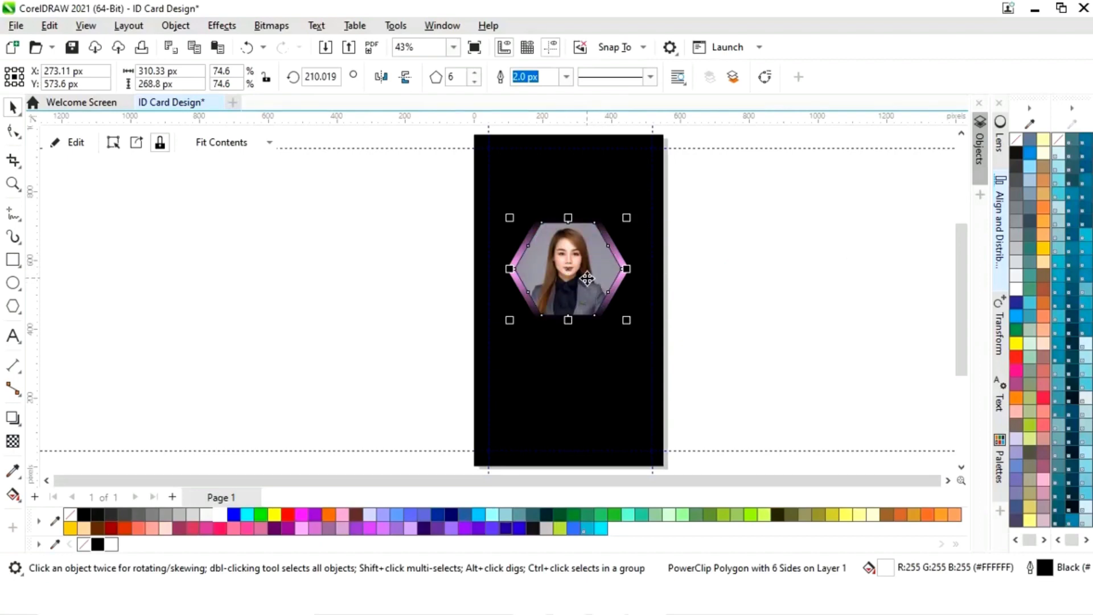
pyautogui.press('z')
pyautogui.moveTo(440, 188); pyautogui.dragTo(683, 330)
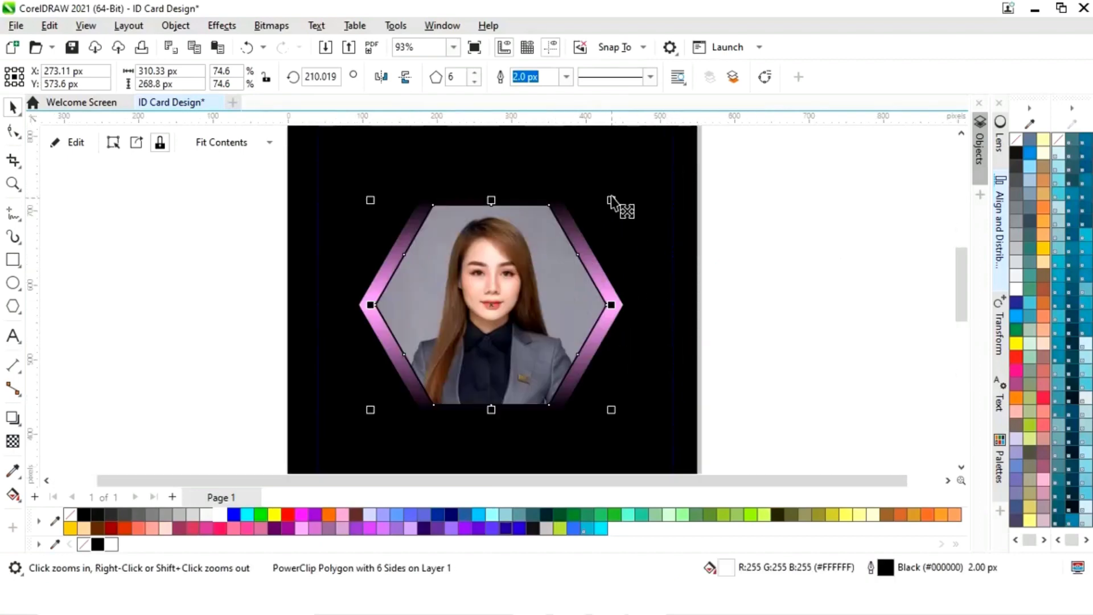
pyautogui.moveTo(611, 201); pyautogui.dragTo(607, 223)
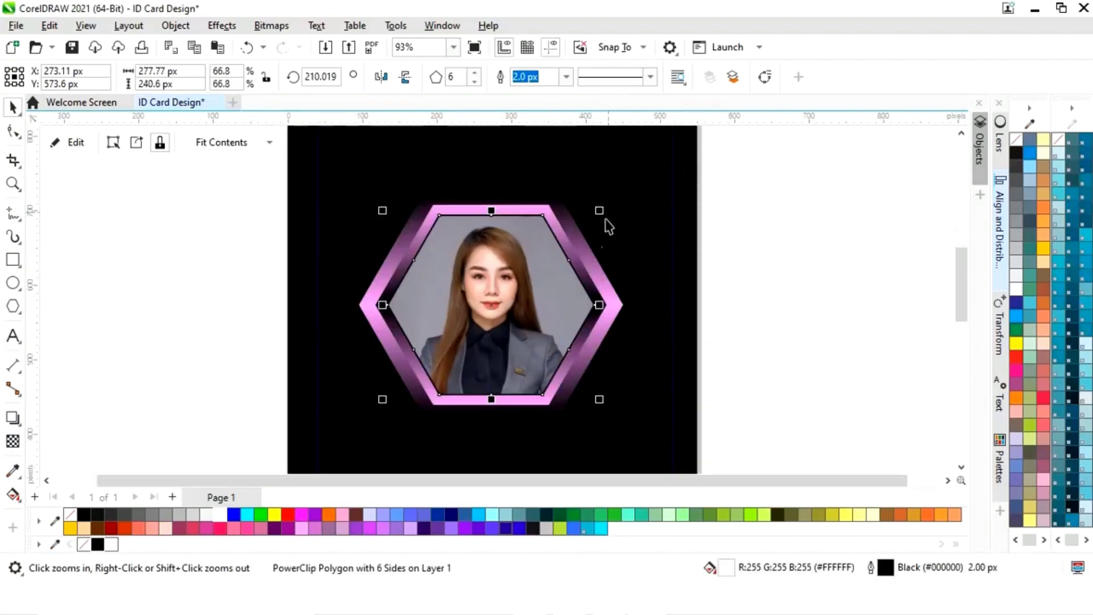
# Step: Remove the outline of the clipped photo hexagon
pyautogui.rightClick(84, 544)
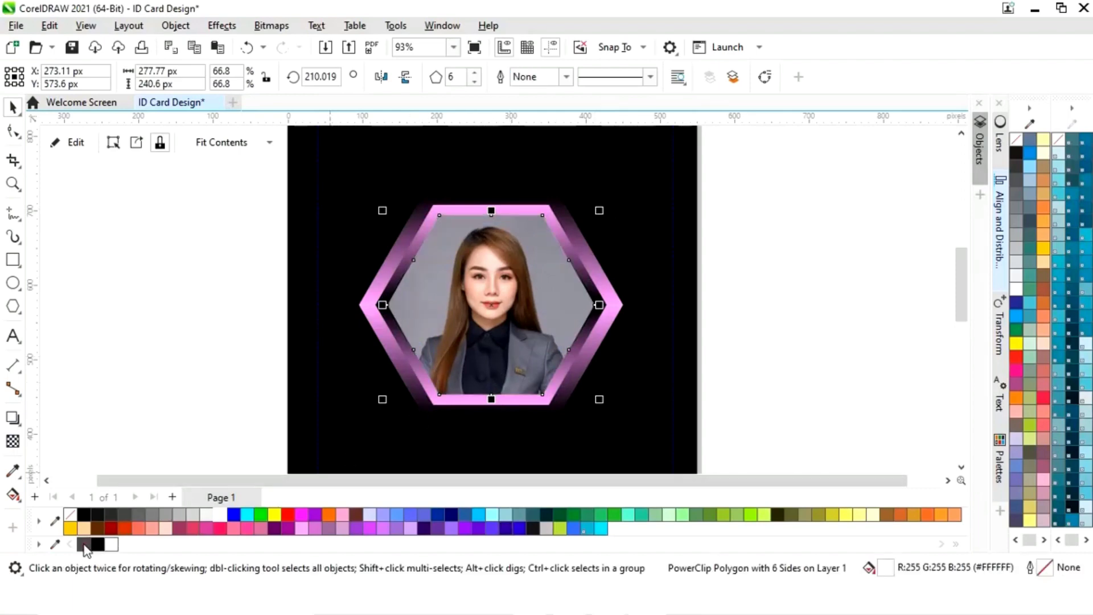
pyautogui.click(794, 313)
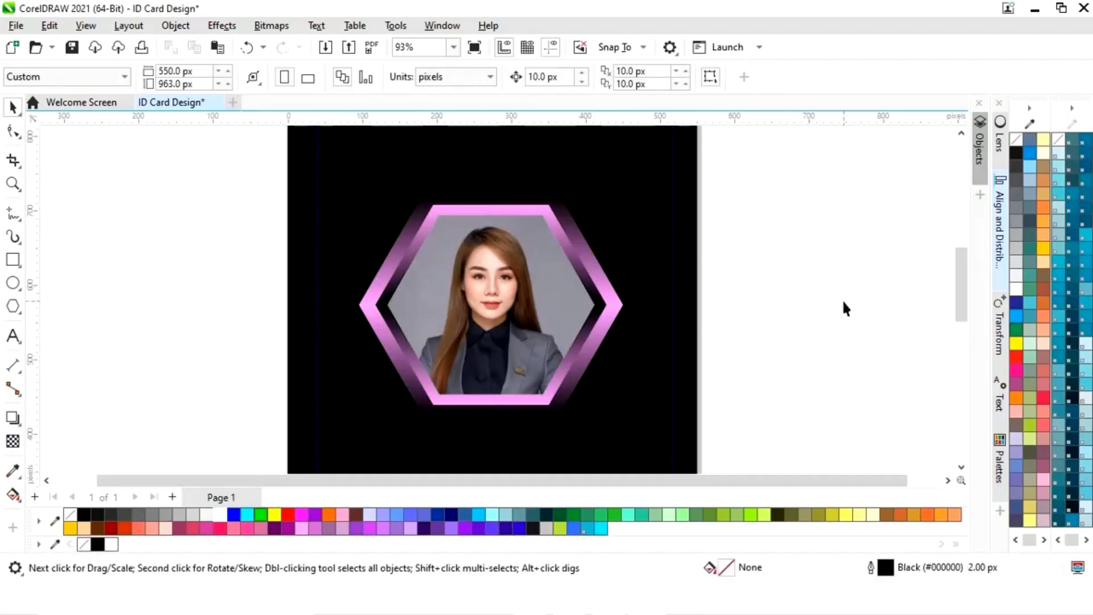
pyautogui.hotkey('shift', 'F4')
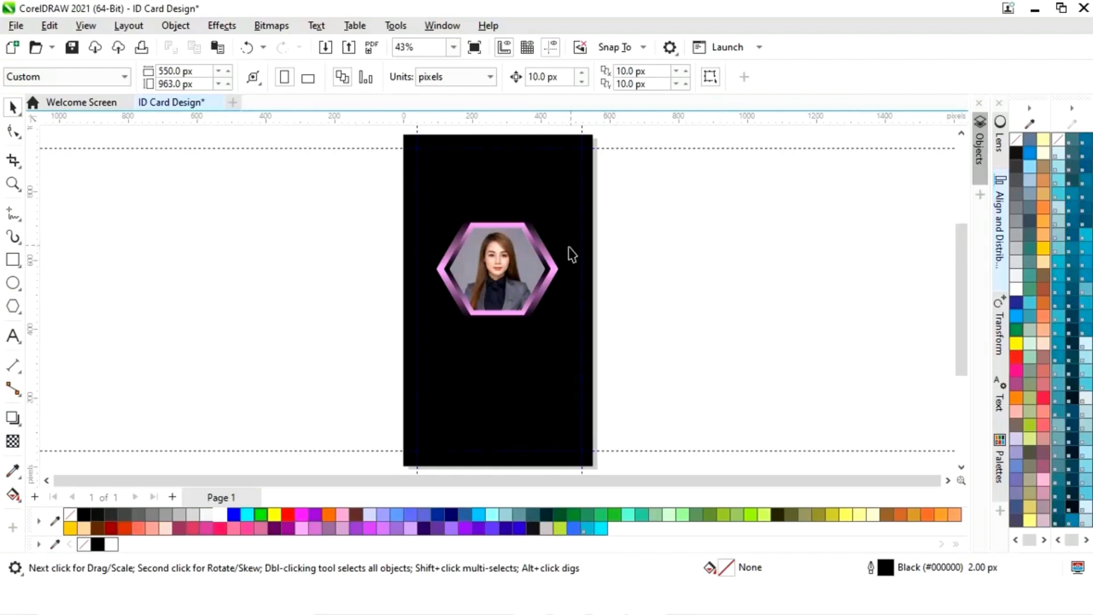
# Step: Shrink the outermost gradient hexagon about its centre to about 340 by 294 px
pyautogui.press('z')
pyautogui.moveTo(399, 195); pyautogui.dragTo(723, 385)
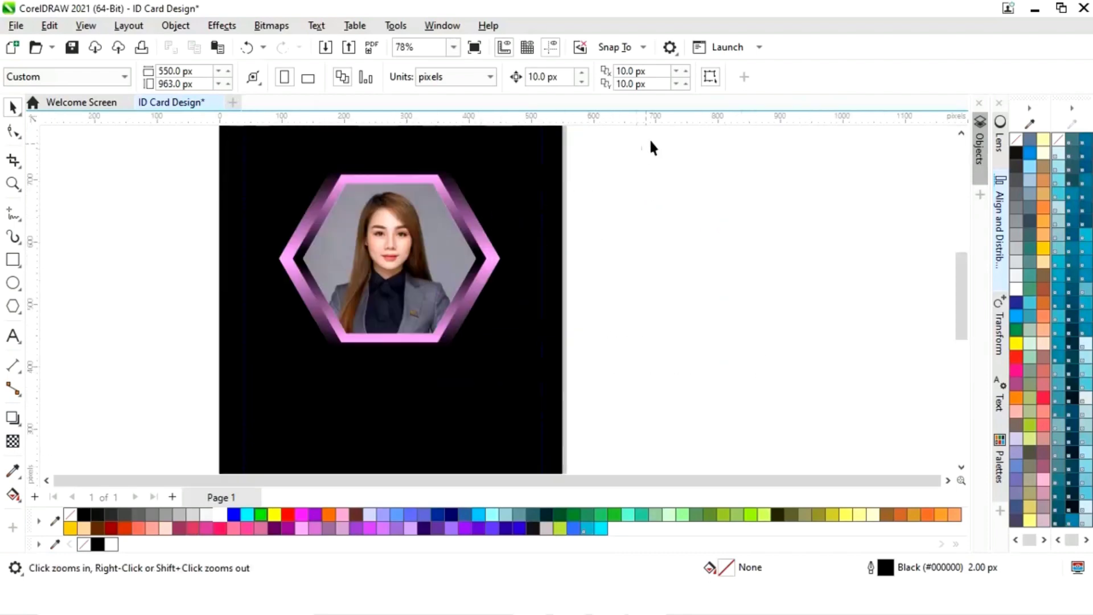
pyautogui.press('space')
pyautogui.moveTo(654, 138); pyautogui.dragTo(535, 267)
pyautogui.click(489, 279)
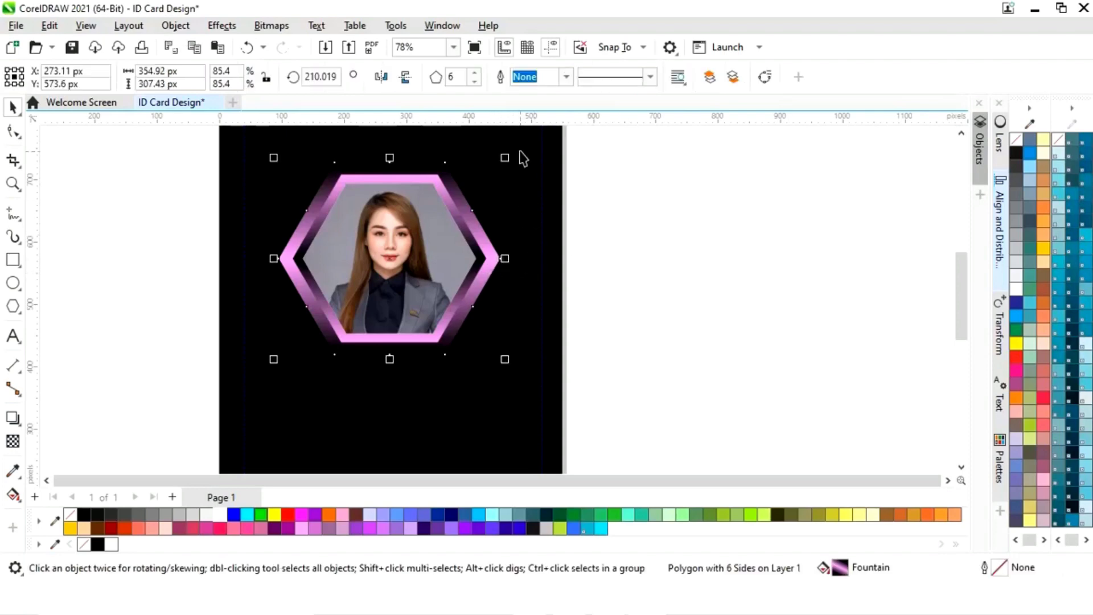
pyautogui.moveTo(513, 162); pyautogui.dragTo(504, 161)
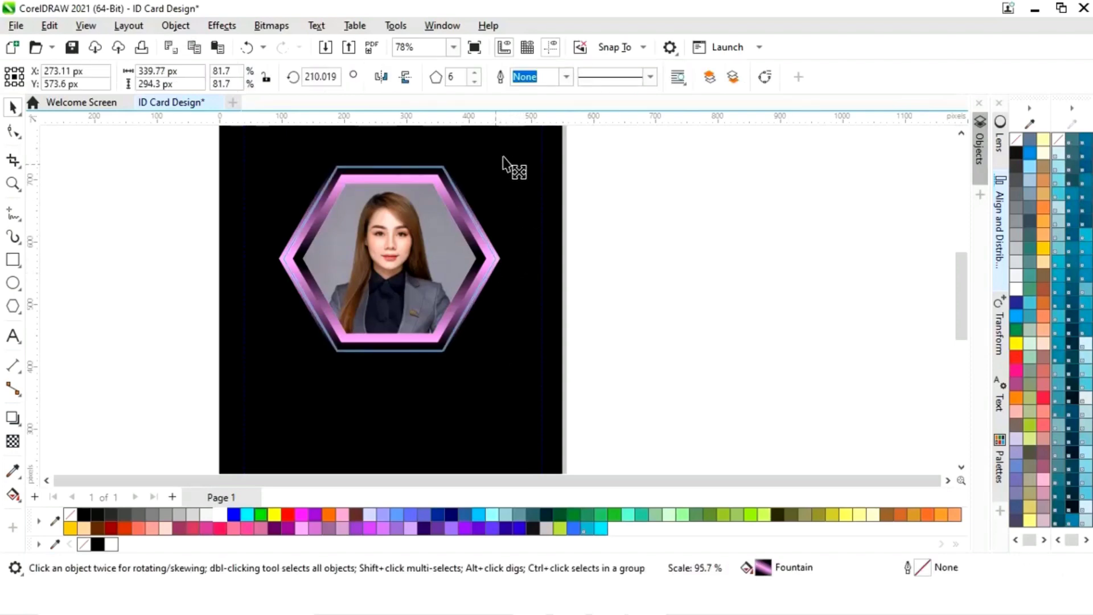
pyautogui.moveTo(502, 157); pyautogui.dragTo(502, 160)
pyautogui.click(668, 214)
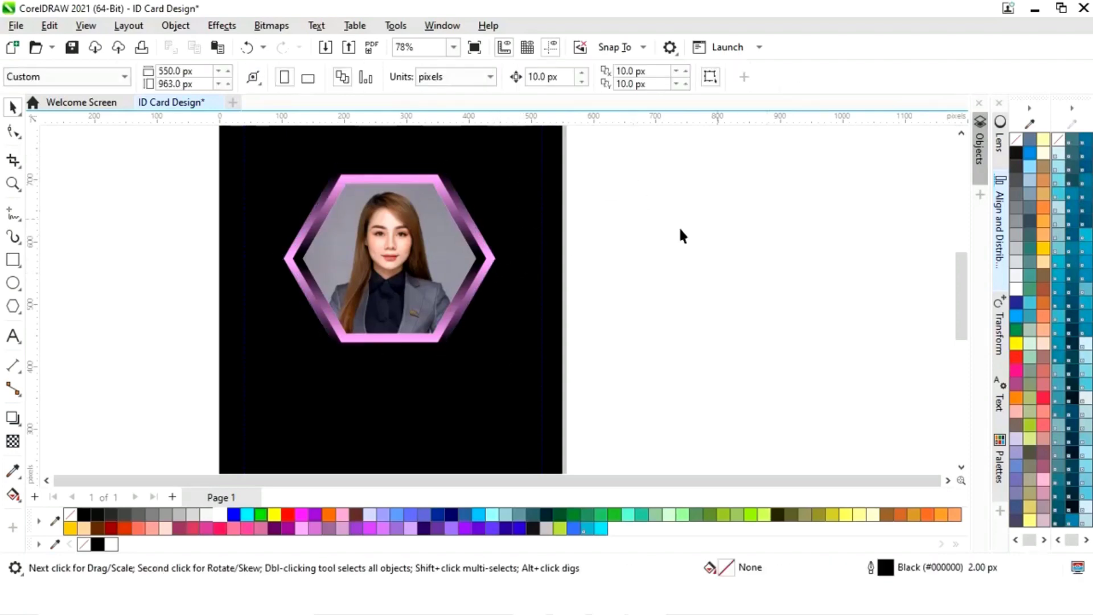
# Step: Enlarge the clipped photo hexagon slightly about its centre inside the pink frame
pyautogui.click(444, 228)
pyautogui.moveTo(482, 179); pyautogui.dragTo(487, 181)
pyautogui.click(723, 219)
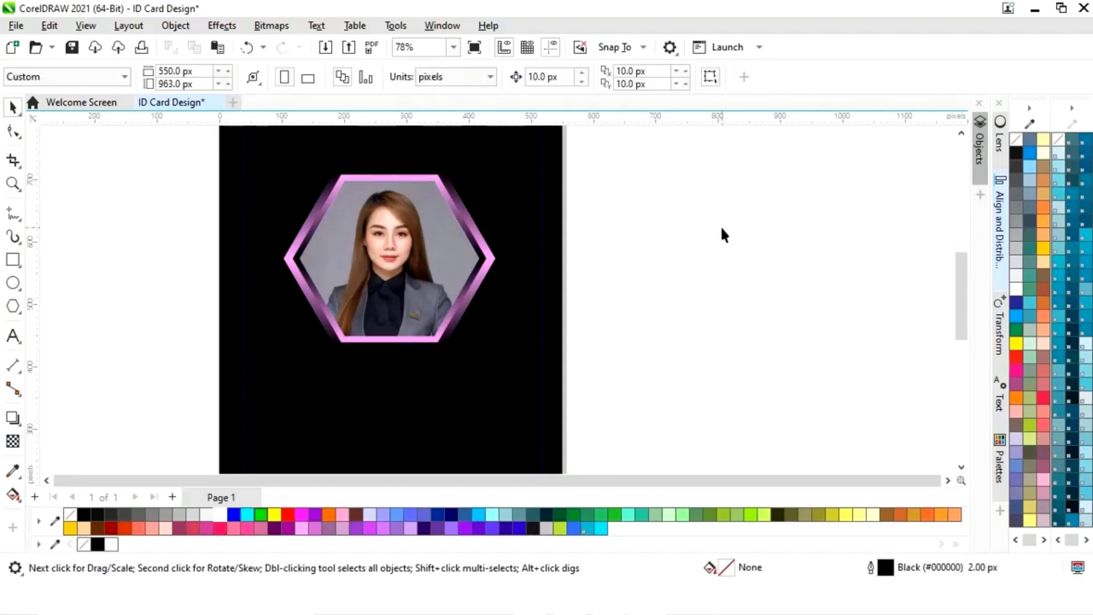
pyautogui.hotkey('shift', 'F4')
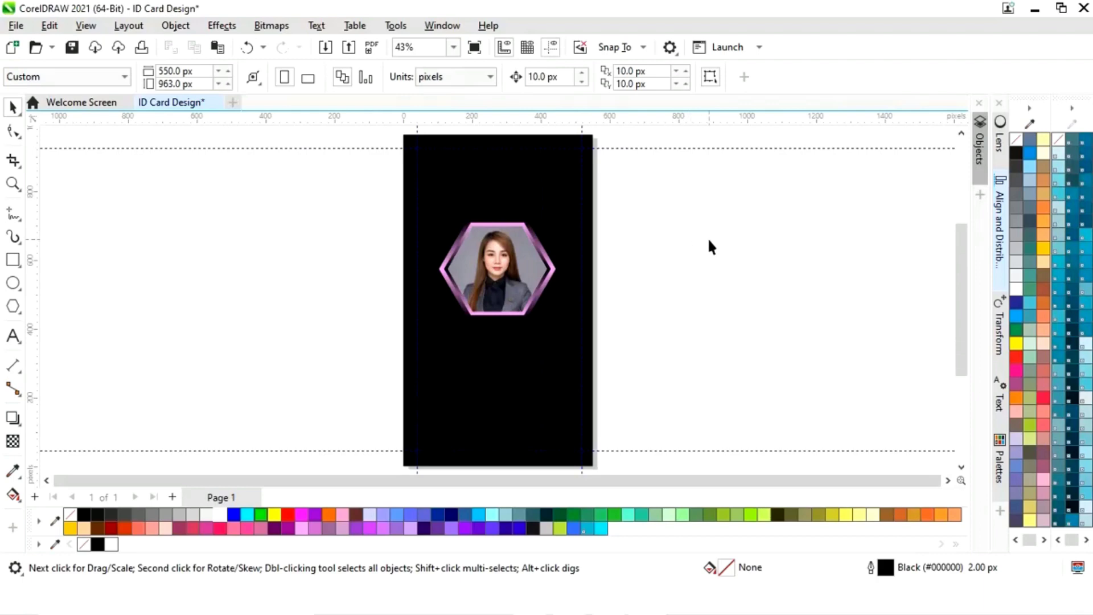
# Step: Place a copy of the outermost gradient hexagon, about 340 by 294 px, on the blank area beside the card
pyautogui.click(556, 273)
pyautogui.scroll(-1, 767, 300)
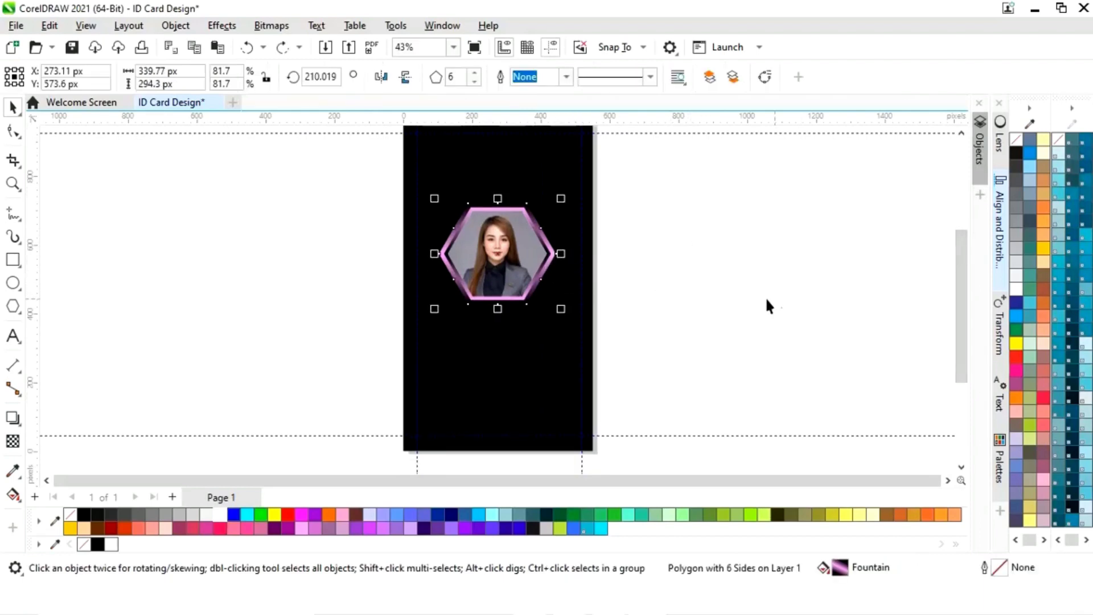
pyautogui.moveTo(498, 268); pyautogui.dragTo(723, 273)
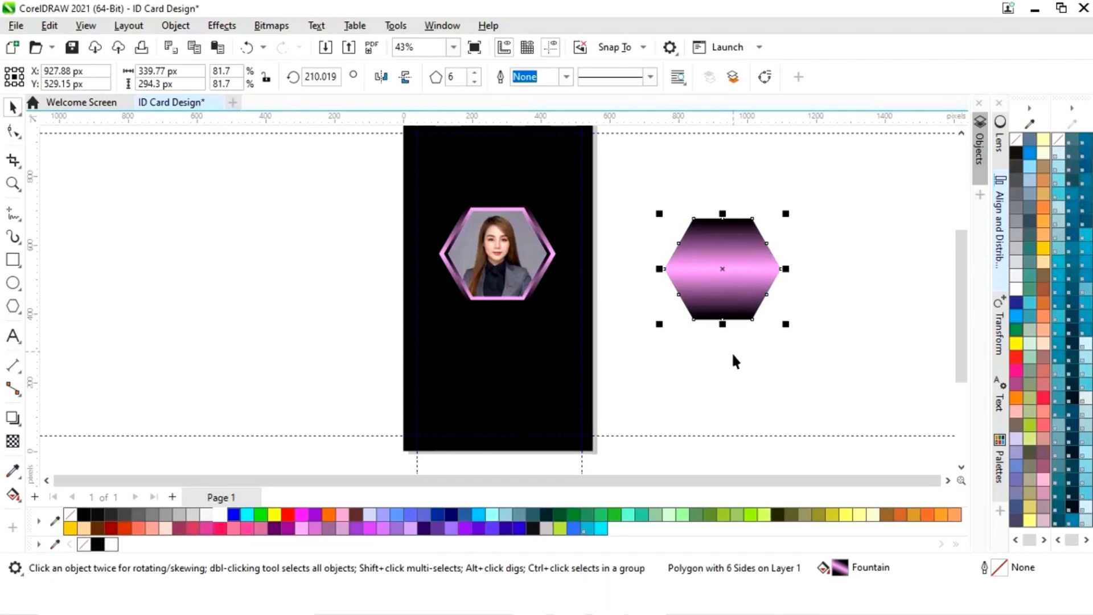
# Step: Give the hexagon copy beside the card a white fill and a black 2 px outline
pyautogui.click(111, 545)
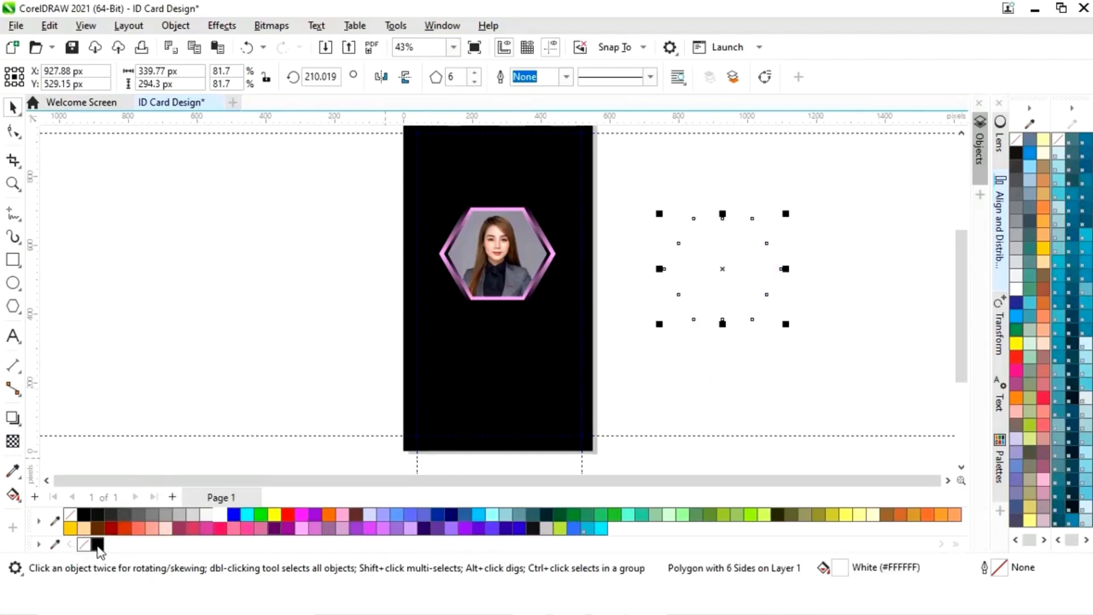
pyautogui.rightClick(97, 545)
pyautogui.click(695, 390)
pyautogui.click(749, 284)
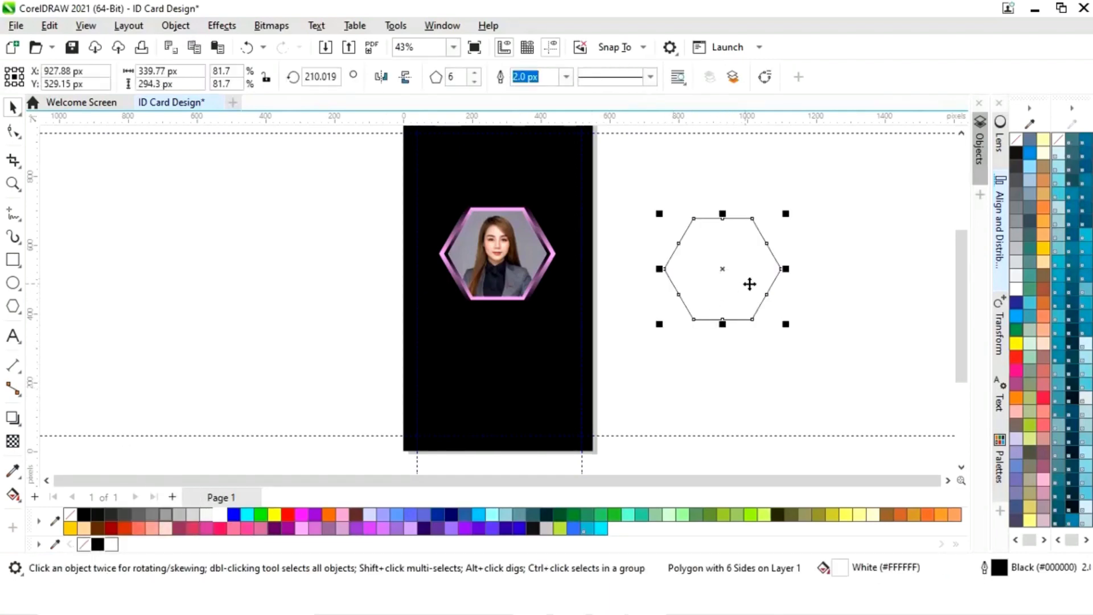
# Step: Add a concentric smaller copy of about 292 by 253 px and subtract it with Back minus Front to form a hexagonal ring
pyautogui.moveTo(789, 216); pyautogui.dragTo(780, 220)
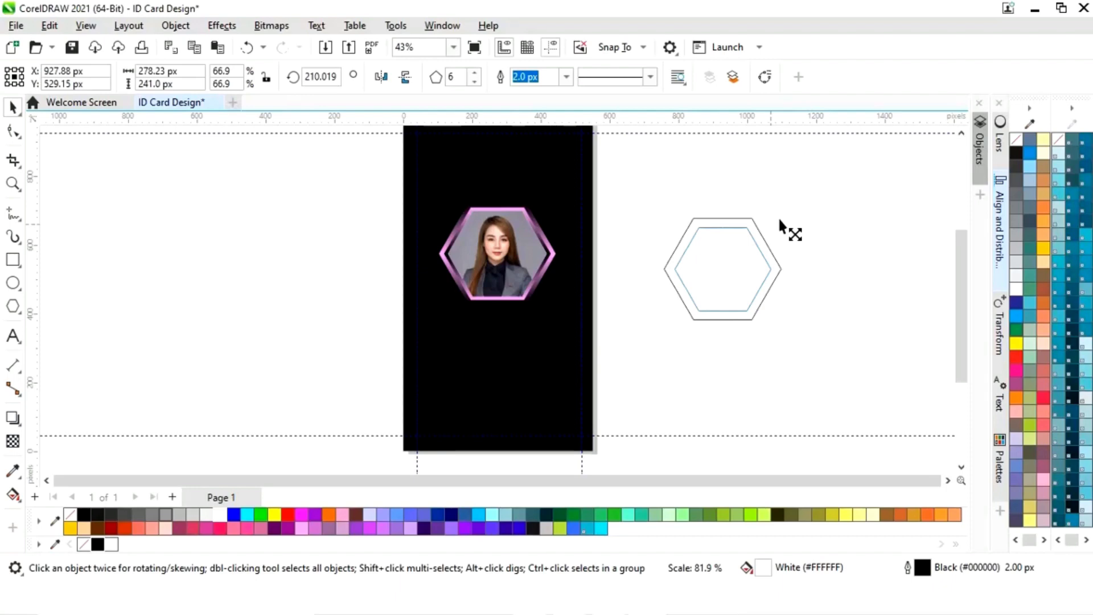
pyautogui.moveTo(780, 221); pyautogui.dragTo(793, 225)
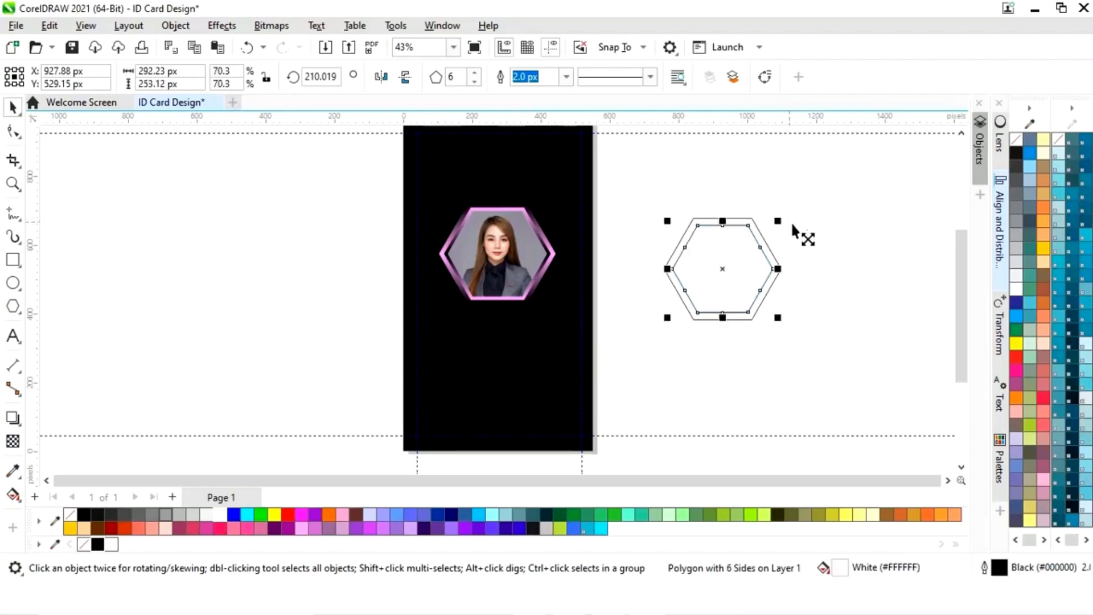
pyautogui.moveTo(846, 198); pyautogui.dragTo(633, 350)
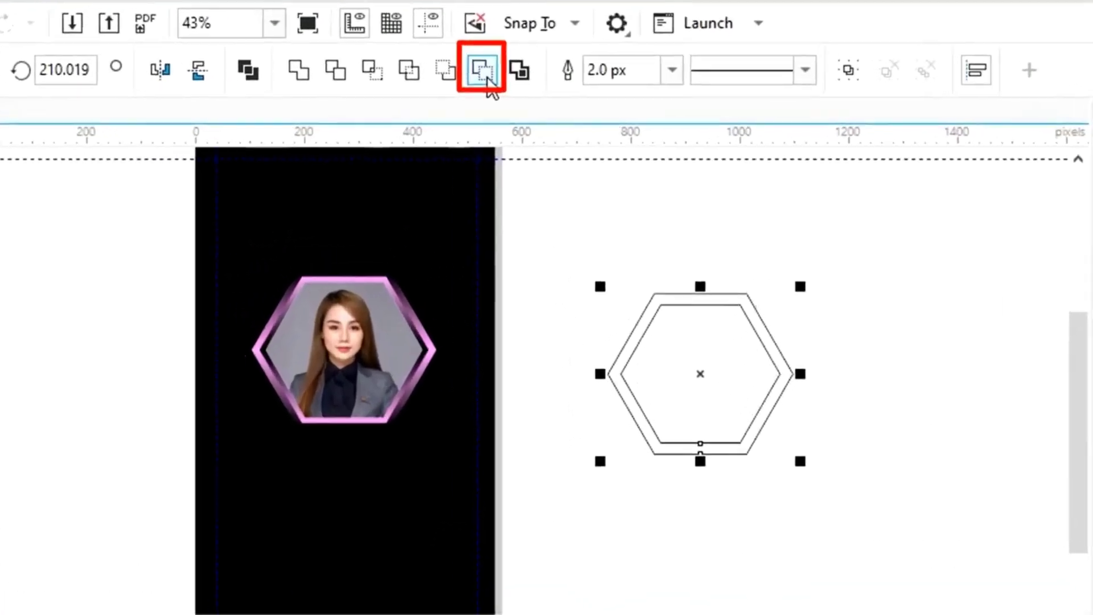
pyautogui.click(476, 78)
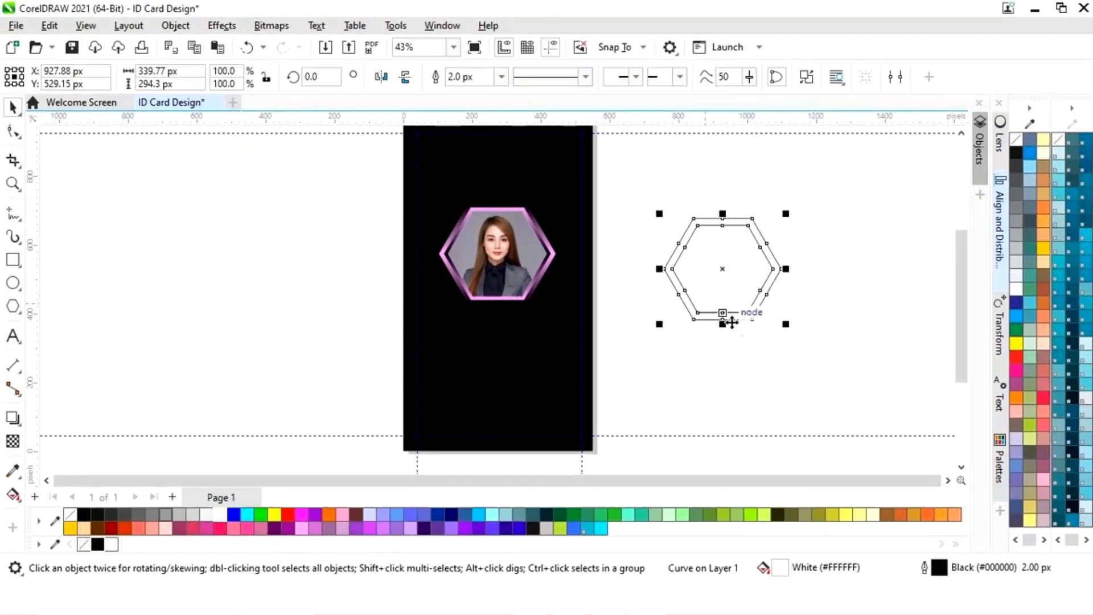
pyautogui.click(767, 375)
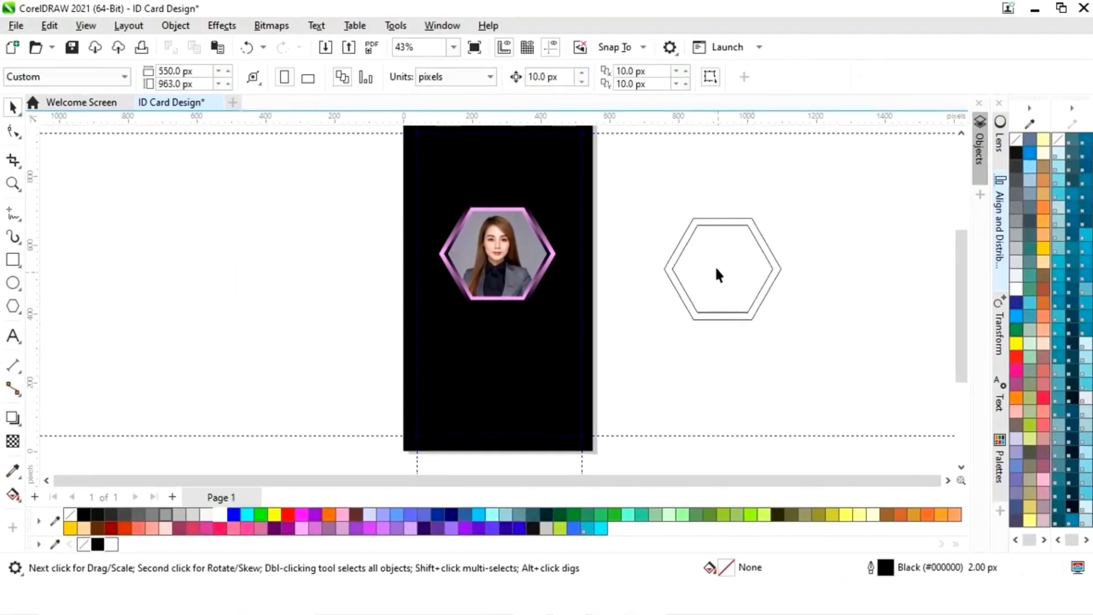
# Step: Move the ring over the card's lower-right corner, centred near X 474, Y 0.5 px, and intersect it with the black background
pyautogui.click(736, 289)
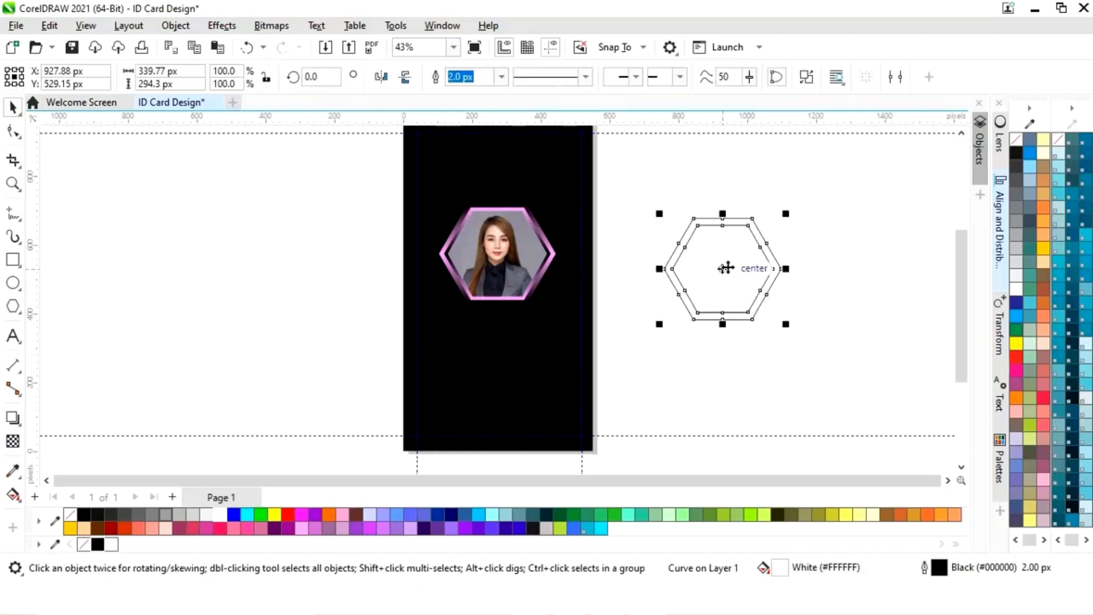
pyautogui.moveTo(726, 268); pyautogui.dragTo(567, 452)
pyautogui.scroll(-2, 959, 340)
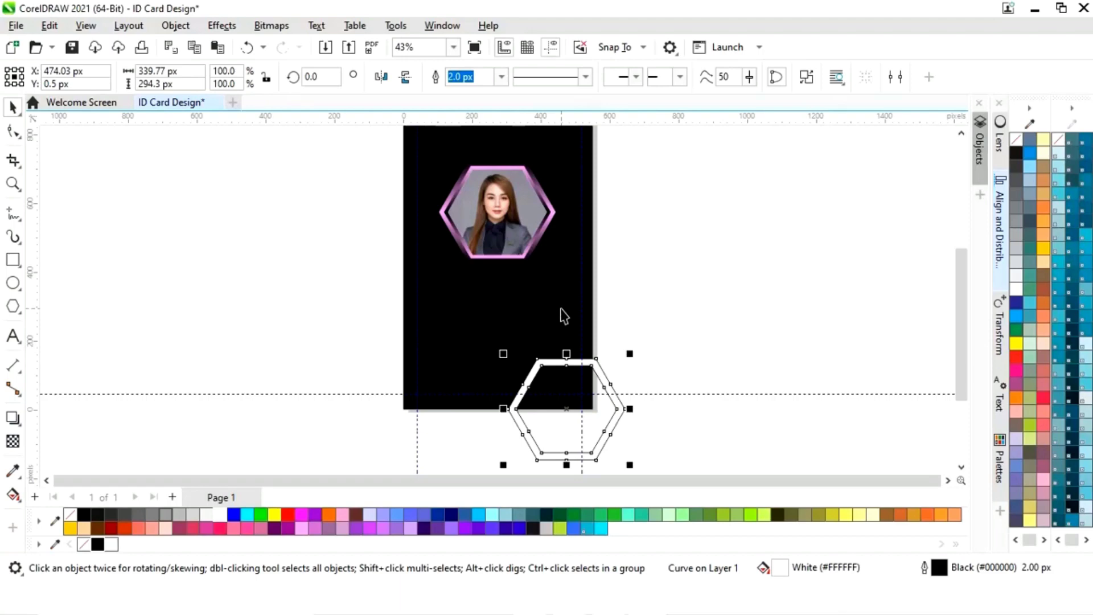
pyautogui.keyDown('shift'); pyautogui.click(582, 317); pyautogui.keyUp('shift')
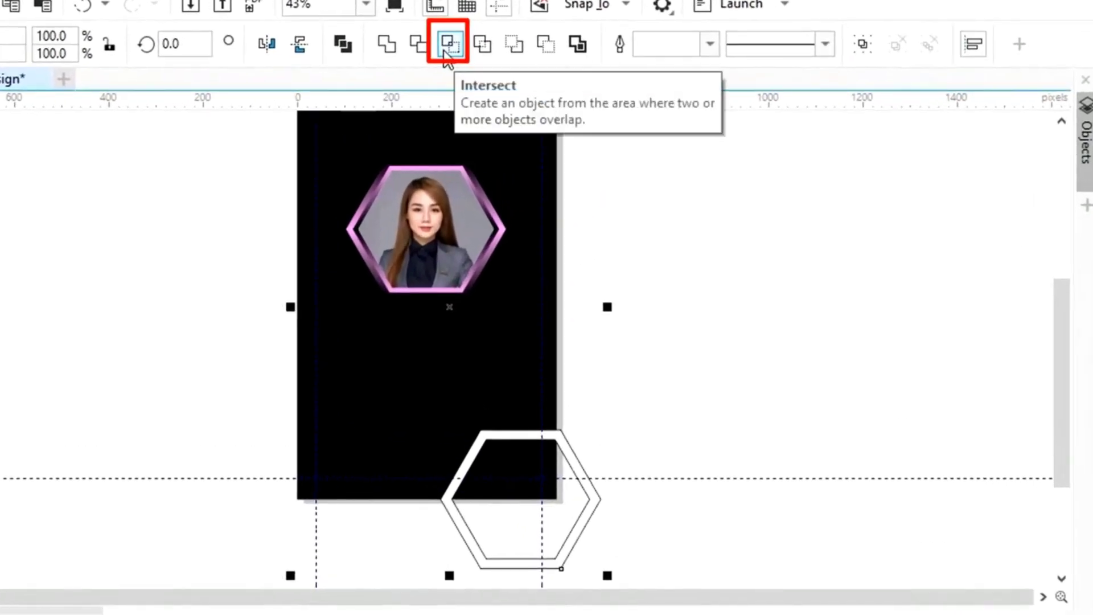
pyautogui.click(447, 46)
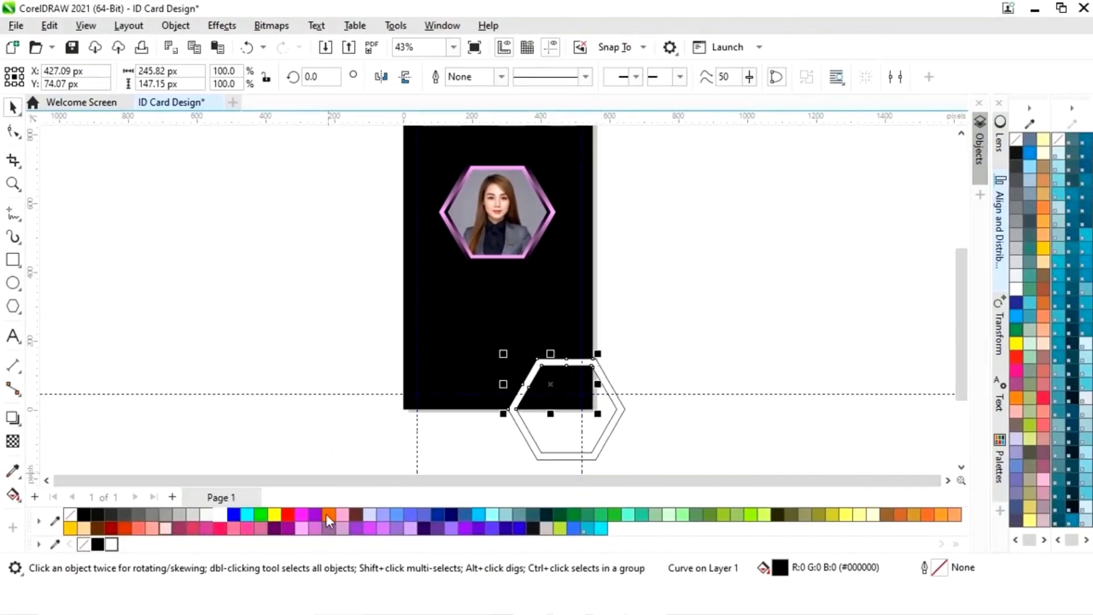
# Step: Fill the intersected corner piece white and delete the leftover full hexagon ring
pyautogui.click(651, 408)
pyautogui.click(615, 426)
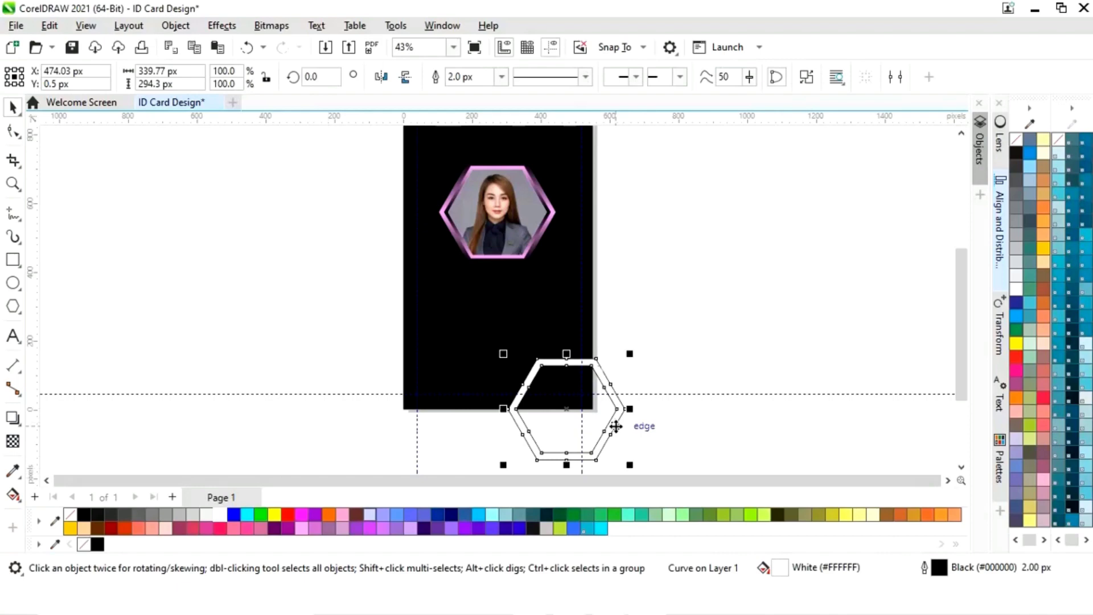
pyautogui.press('Delete')
pyautogui.click(549, 363)
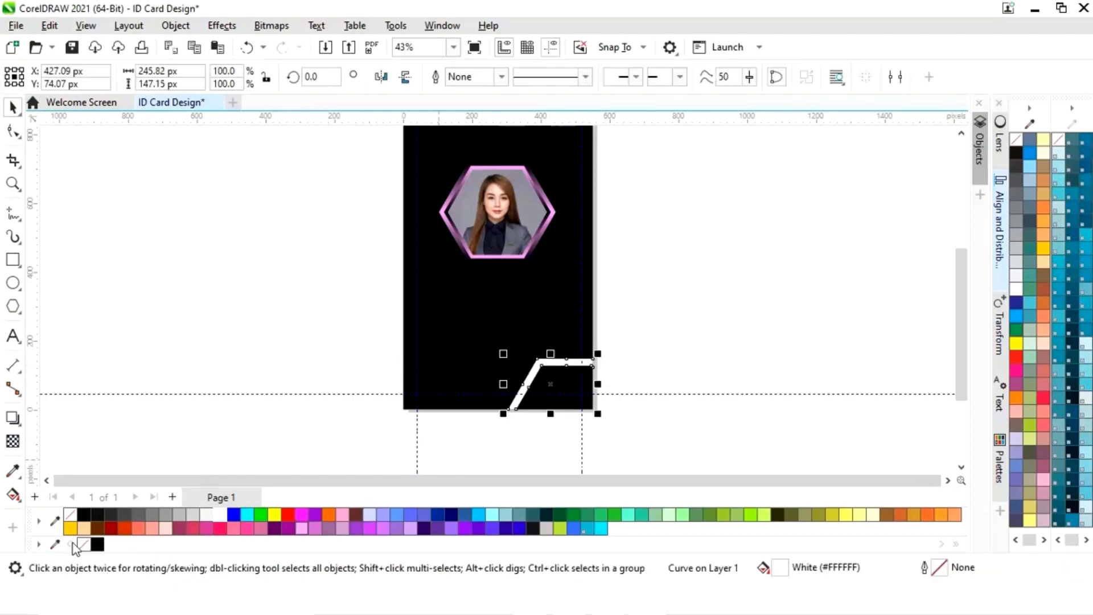
pyautogui.click(626, 374)
# Step: Apply a horizontal linear fountain fill across the white corner piece and set its starting colour to black
pyautogui.click(567, 363)
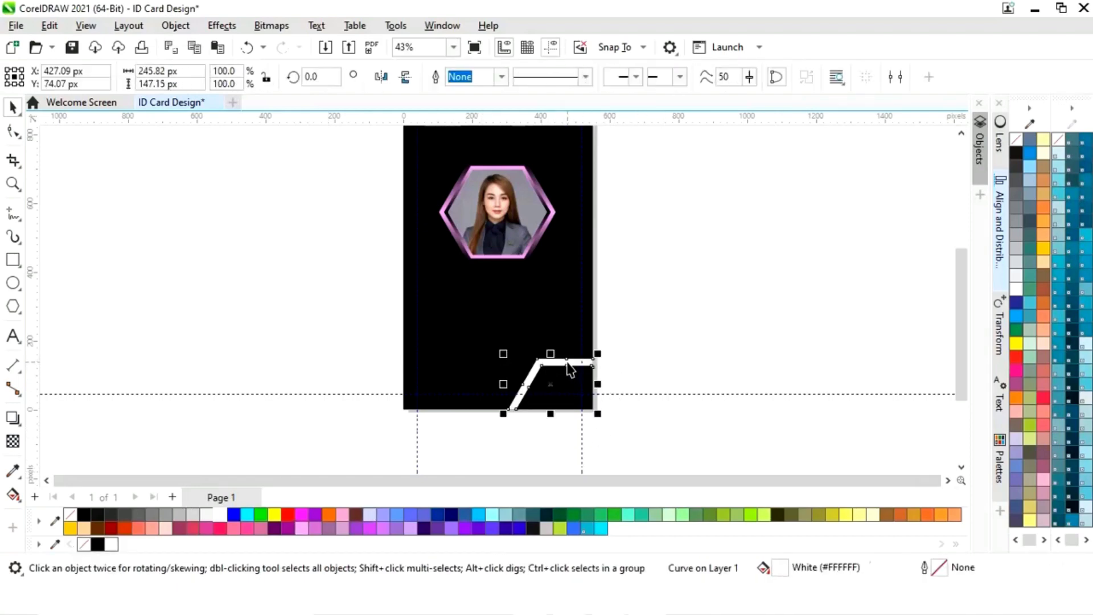
pyautogui.click(13, 494)
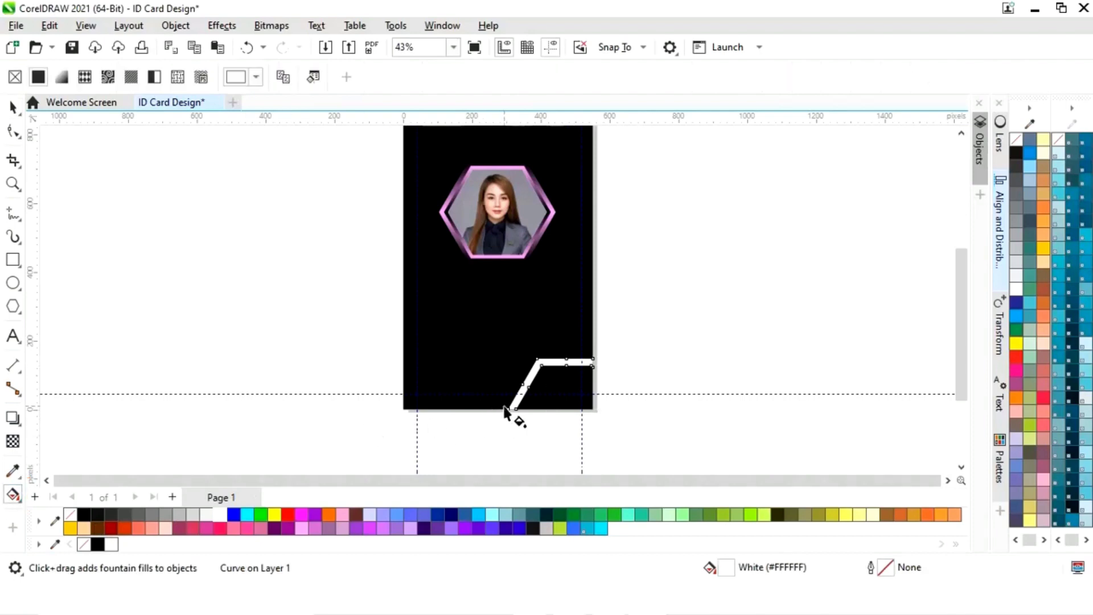
pyautogui.moveTo(509, 409); pyautogui.dragTo(592, 408)
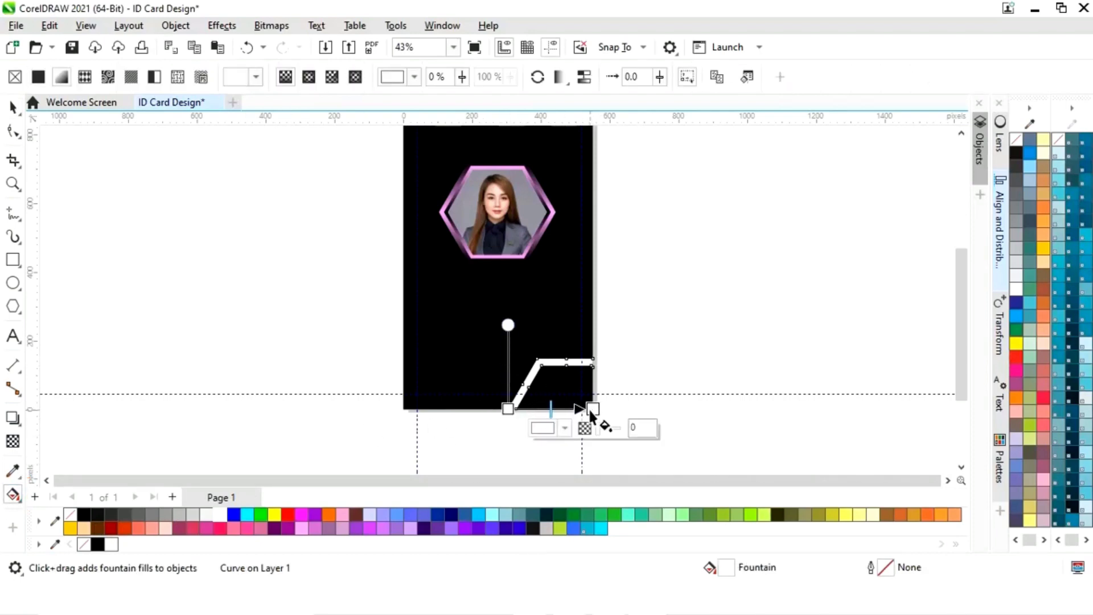
pyautogui.hotkey('ctrl', 'z')
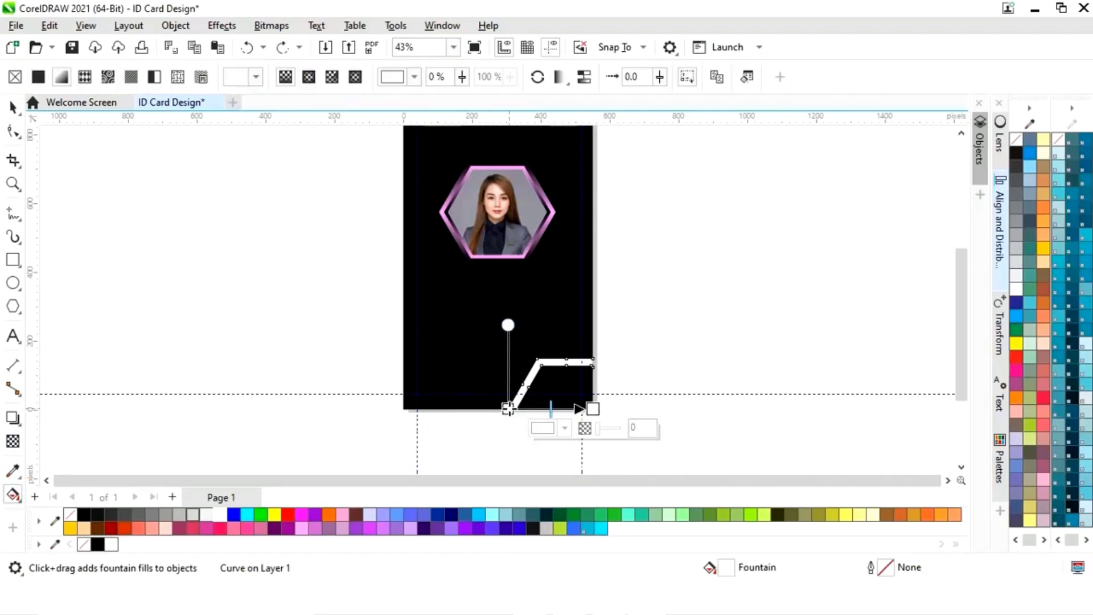
pyautogui.click(509, 408)
pyautogui.click(480, 428)
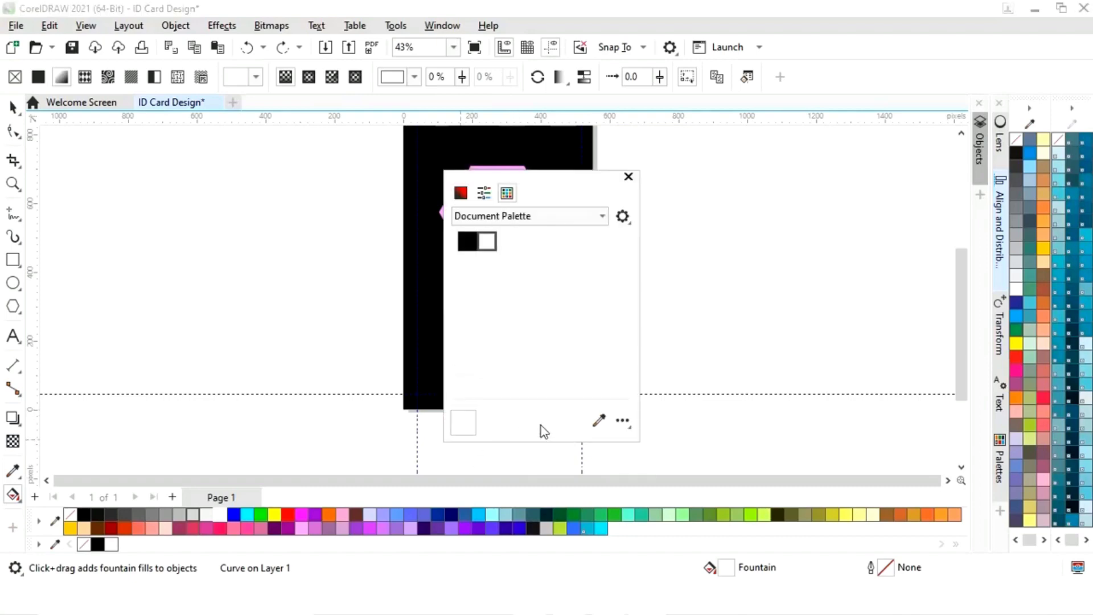
pyautogui.click(599, 421)
pyautogui.click(88, 511)
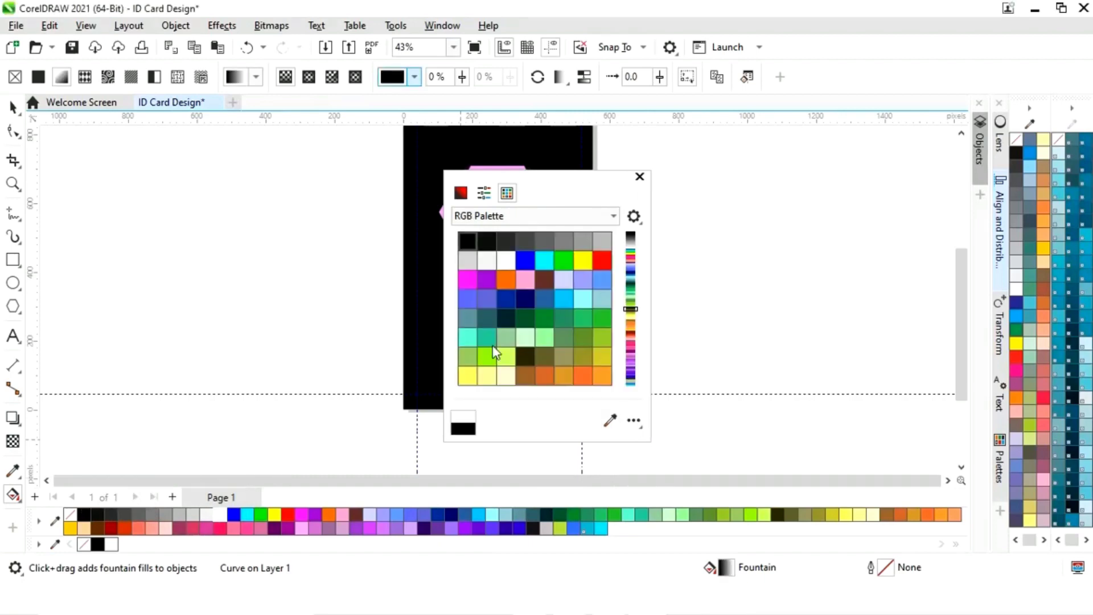
pyautogui.click(639, 177)
# Step: Set the end colour of the corner piece's fountain fill to light pink, sampled from the colour palette
pyautogui.click(592, 408)
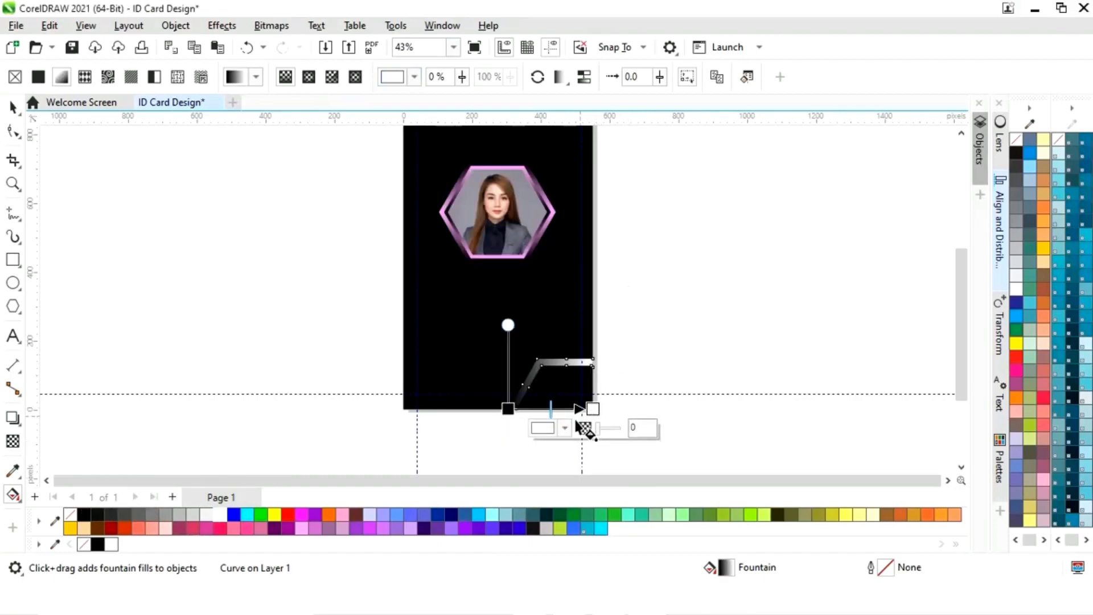
pyautogui.click(565, 429)
pyautogui.click(695, 372)
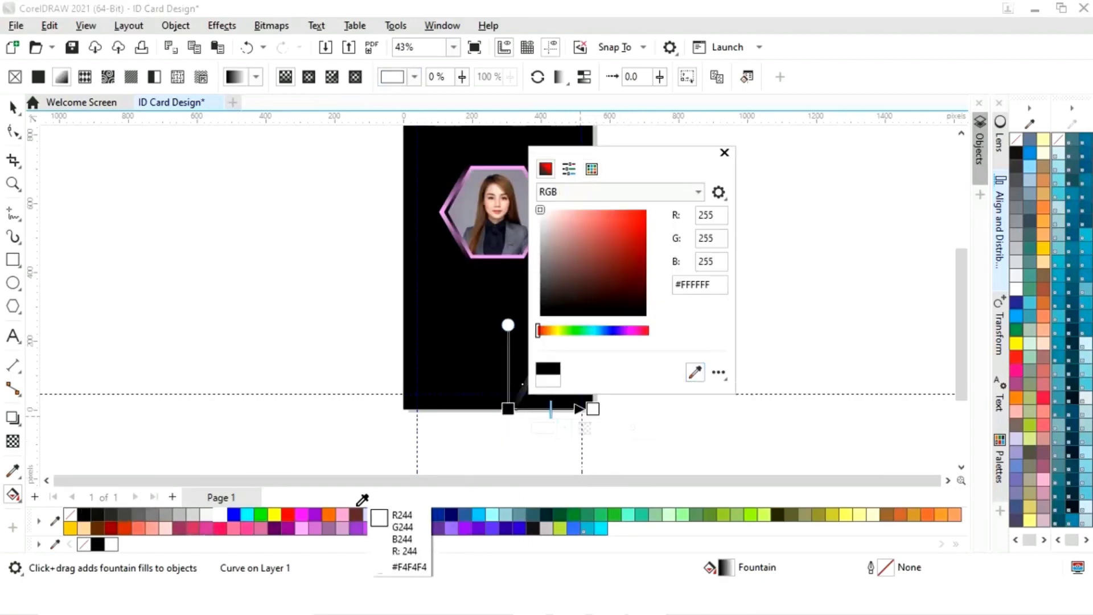
pyautogui.click(302, 527)
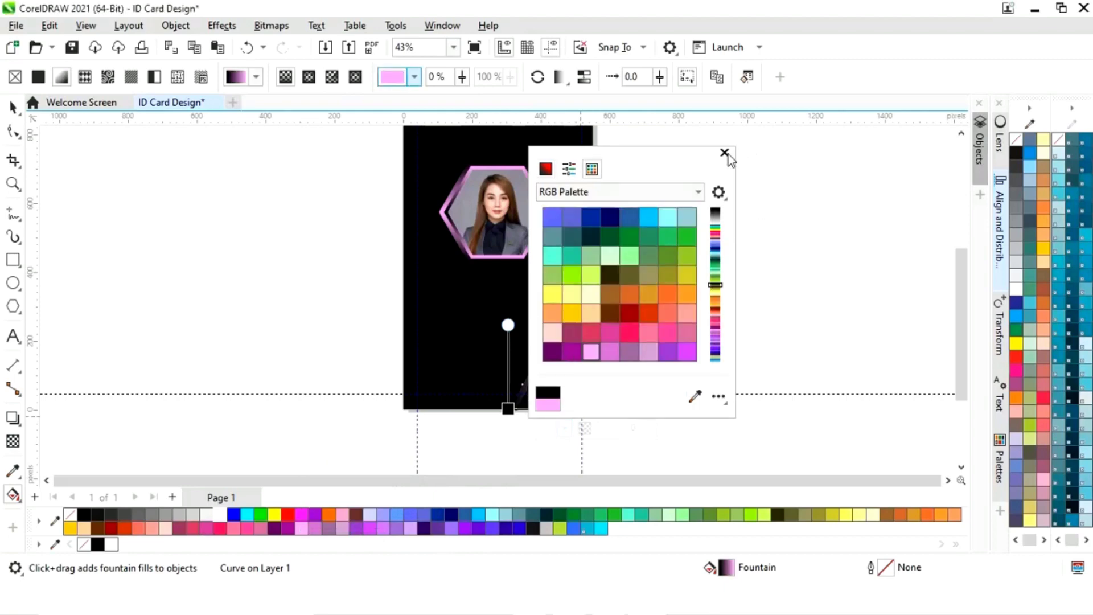
pyautogui.click(724, 153)
pyautogui.click(12, 107)
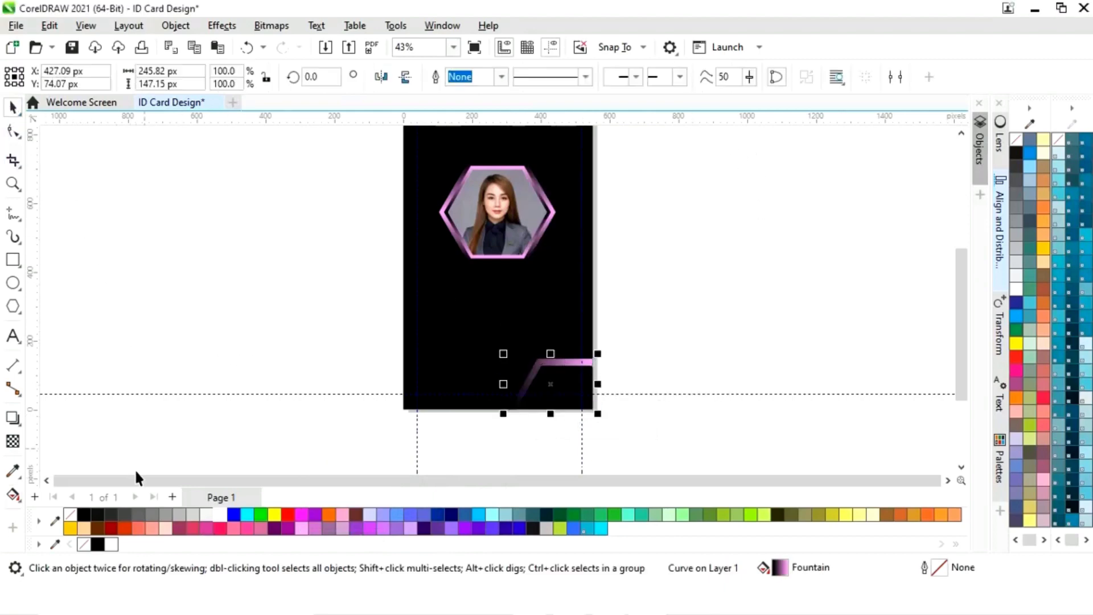
pyautogui.click(675, 329)
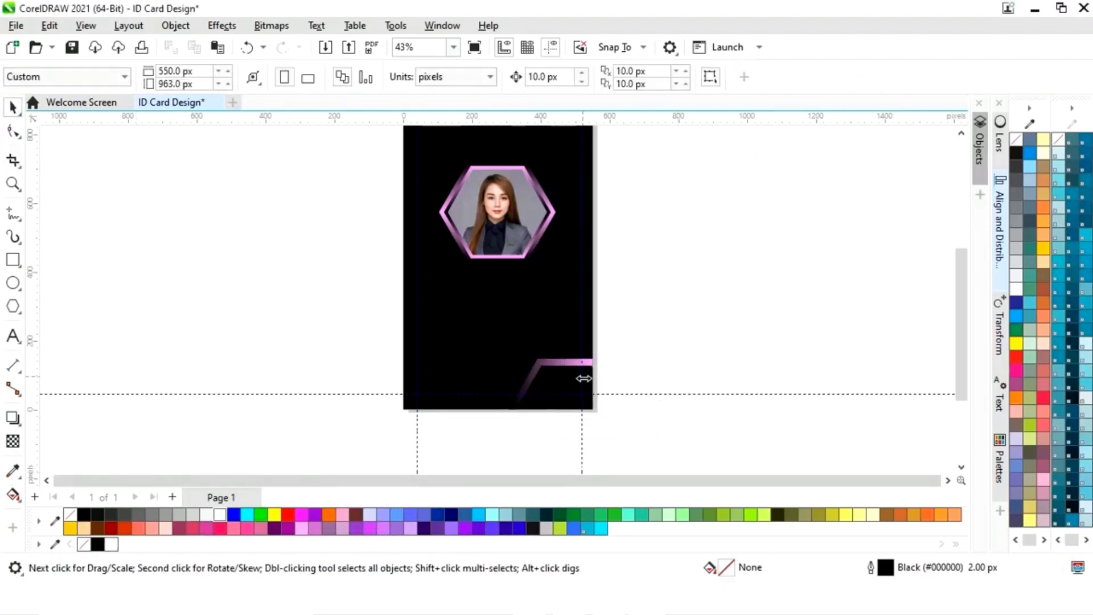
# Step: Make a scaled-down copy of the gradient corner piece, about 188 by 112.5 px, nested against the card's lower-right corner
pyautogui.click(543, 369)
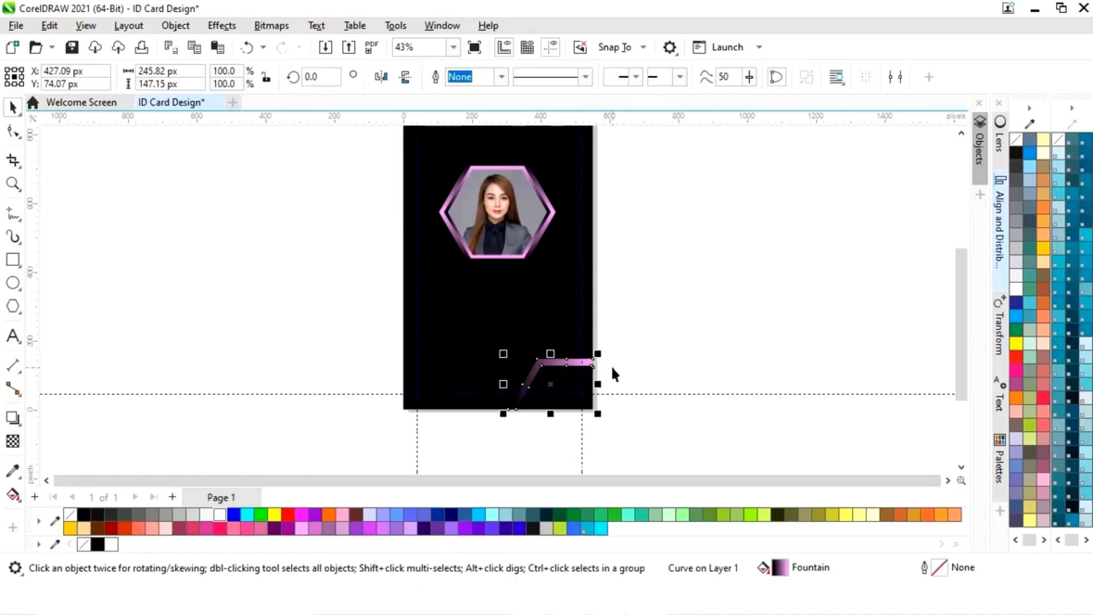
pyautogui.moveTo(506, 369); pyautogui.dragTo(516, 366)
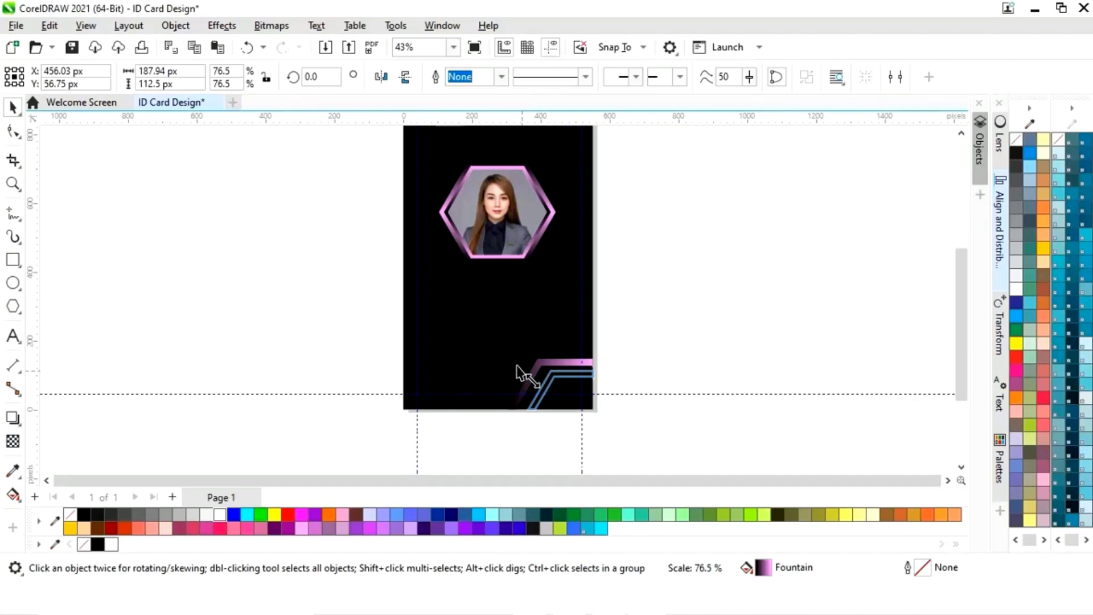
pyautogui.moveTo(517, 365); pyautogui.dragTo(516, 367)
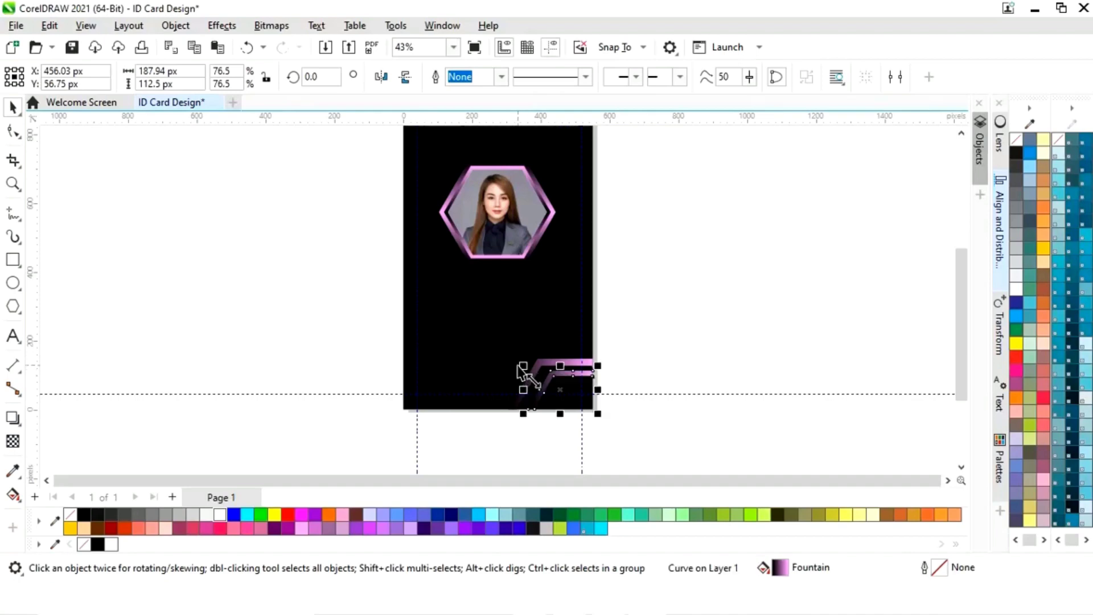
# Step: Reverse the fountain fill of the smaller corner piece to run from pink to black
pyautogui.click(14, 494)
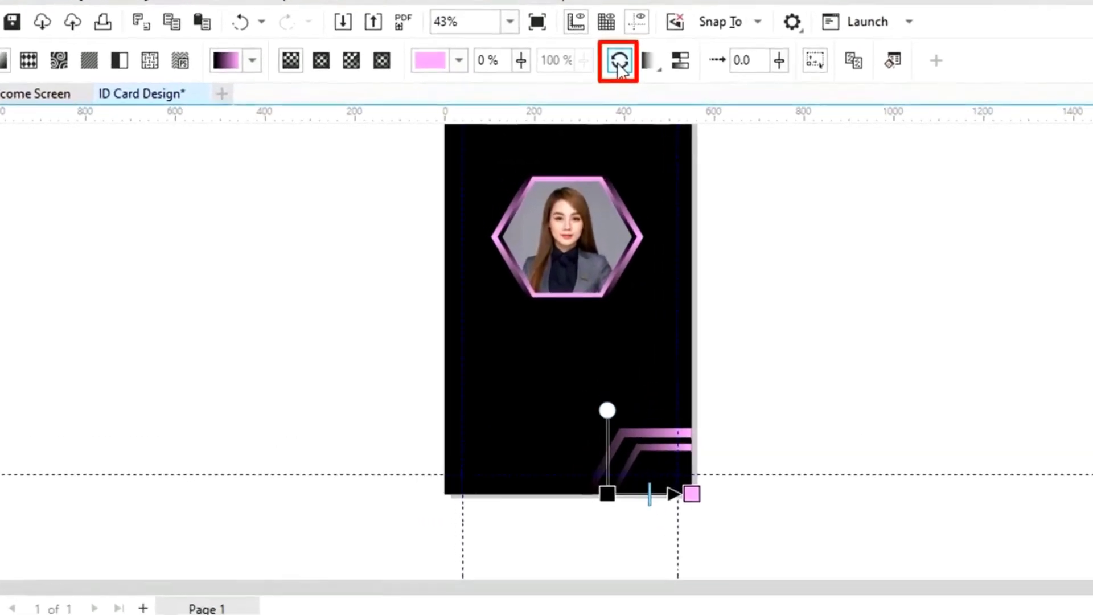
pyautogui.click(538, 77)
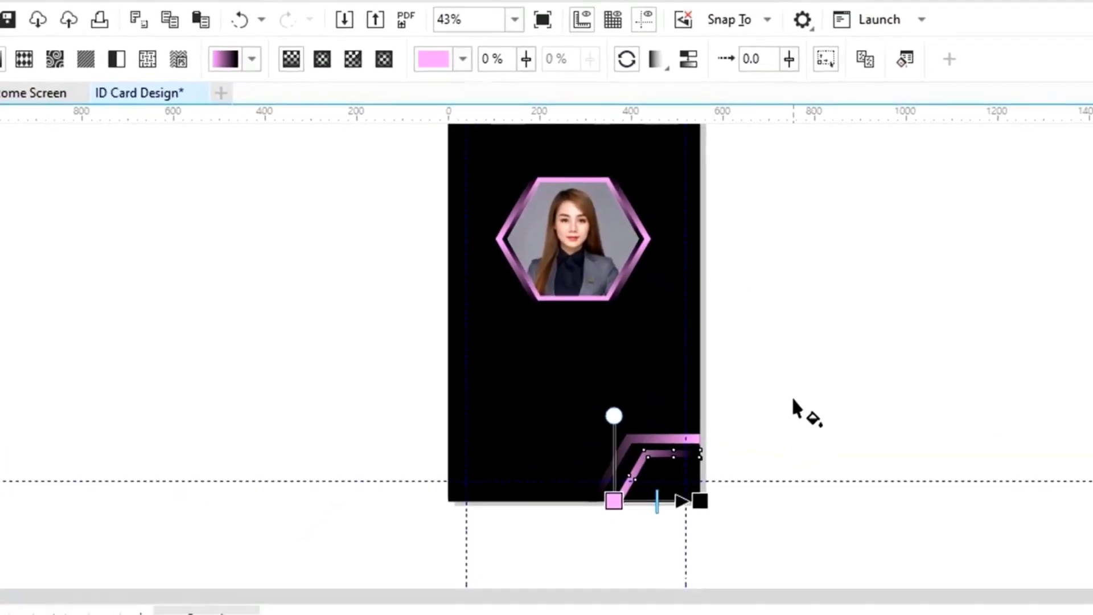
pyautogui.click(689, 552)
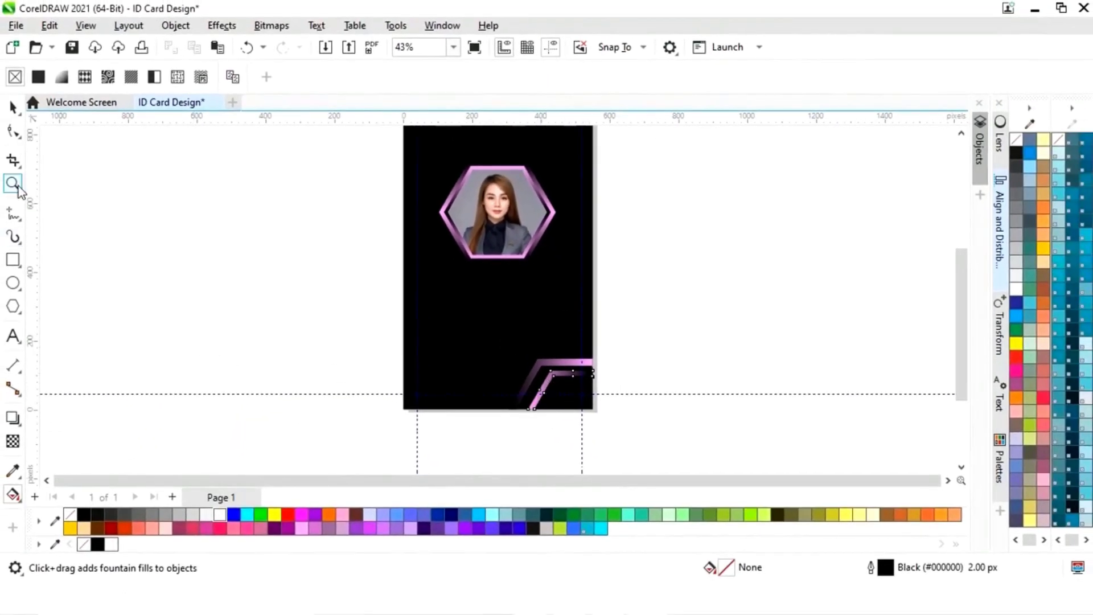
pyautogui.click(13, 107)
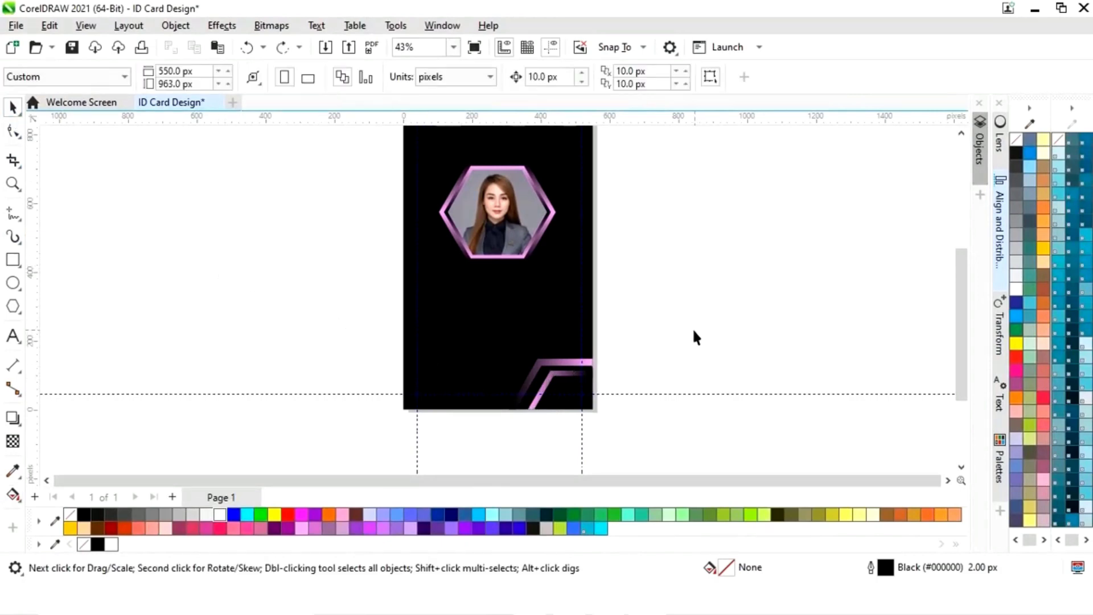
# Step: Group the two lower-right corner pieces and place a horizontally mirrored copy in the card's lower-left corner
pyautogui.moveTo(693, 330); pyautogui.dragTo(469, 437)
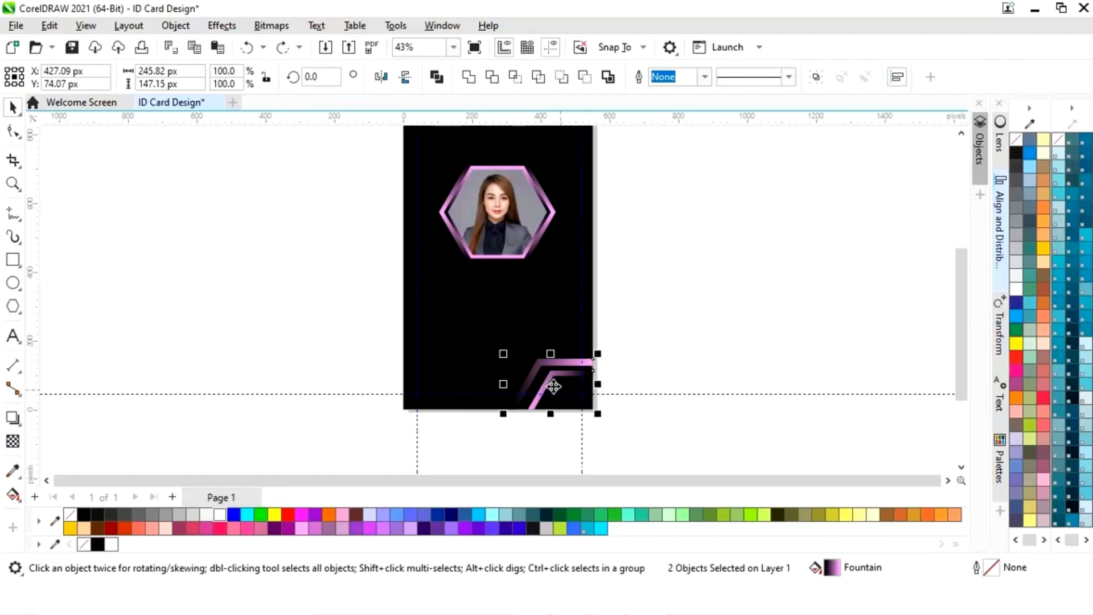
pyautogui.rightClick(551, 384)
pyautogui.click(592, 198)
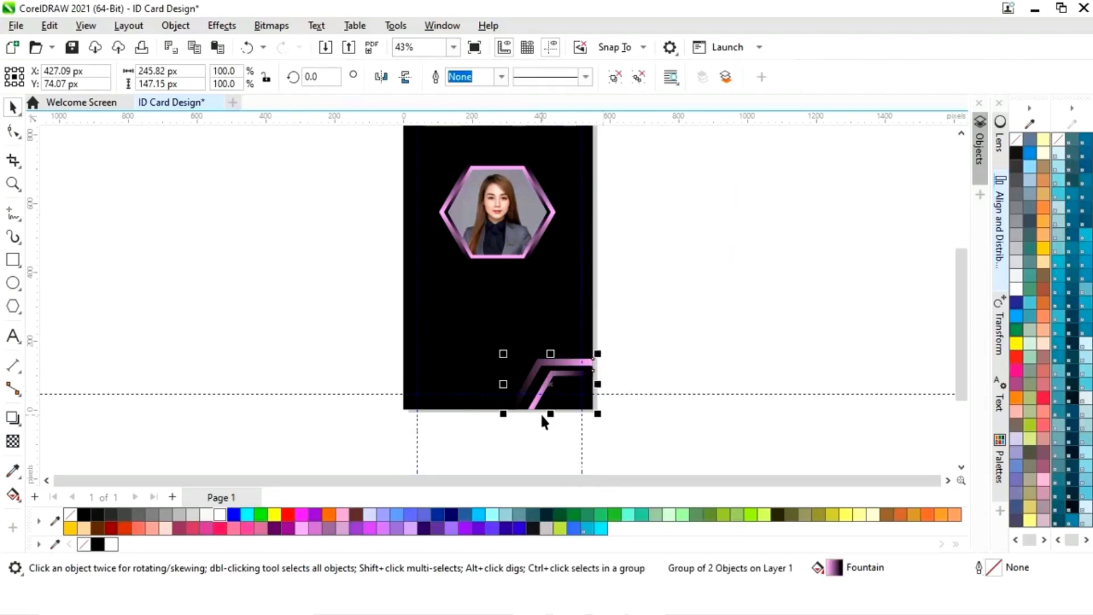
pyautogui.moveTo(551, 384); pyautogui.dragTo(446, 386)
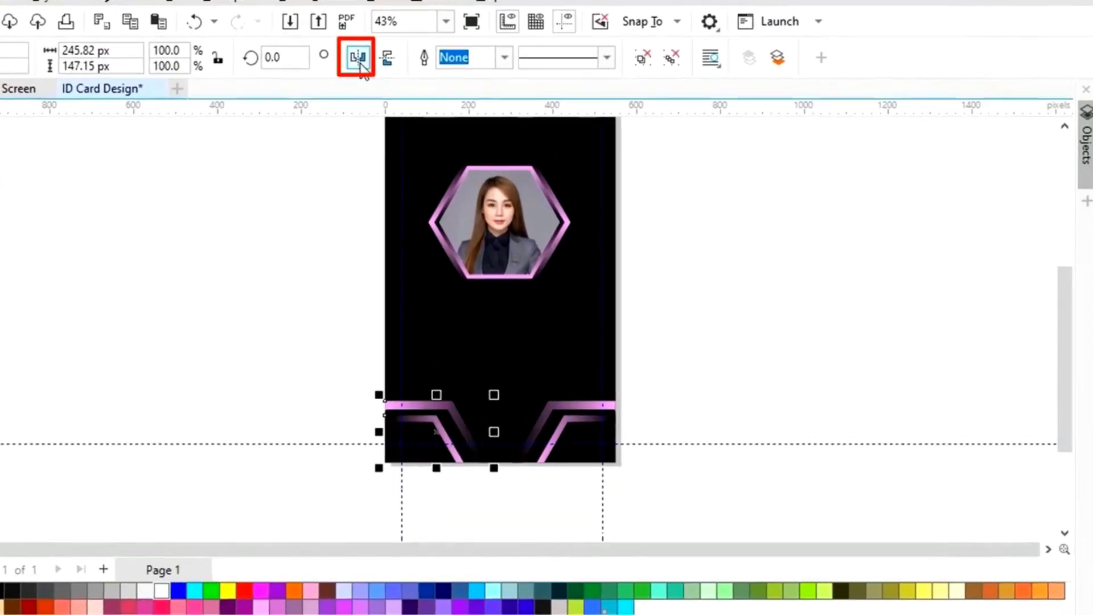
pyautogui.click(378, 76)
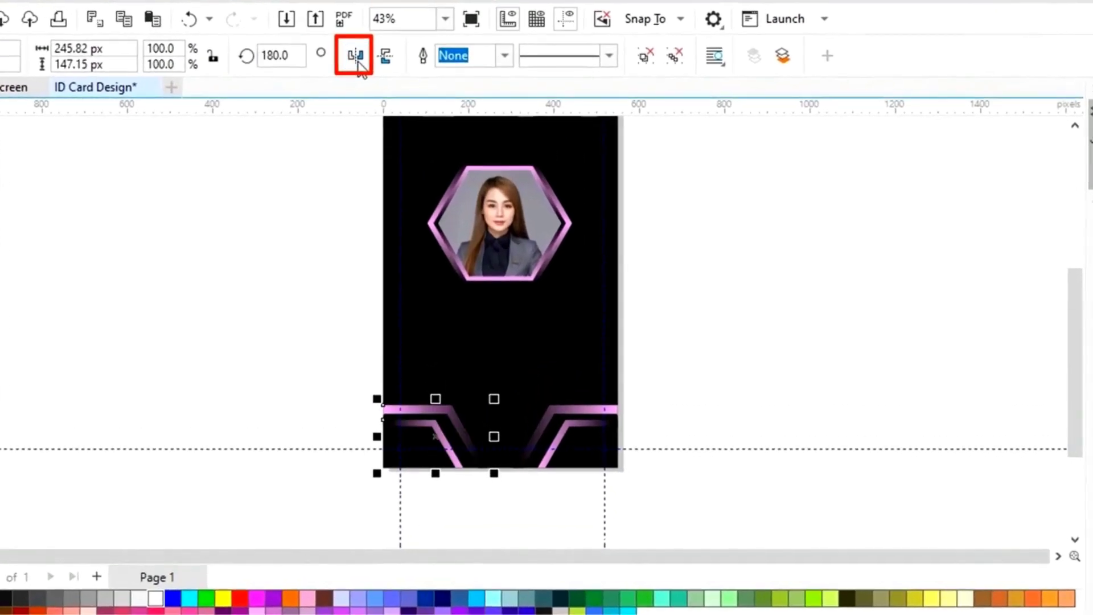
pyautogui.click(916, 348)
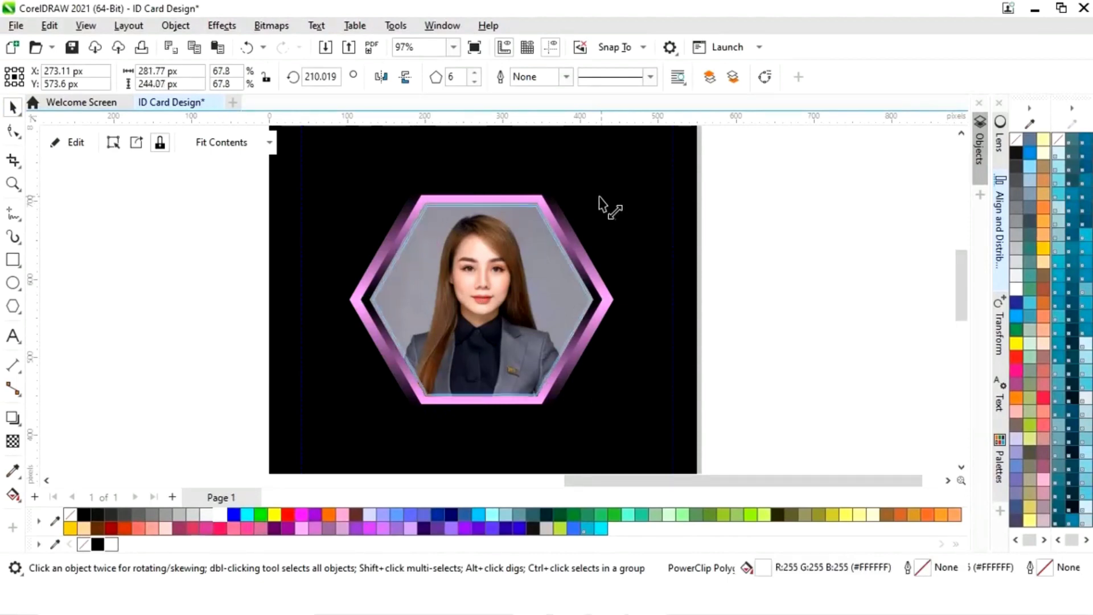
# Step: Scale the portrait photo down about its centre to about 256 by 222 px and slightly shrink the gradient hexagon behind it
pyautogui.click(616, 279)
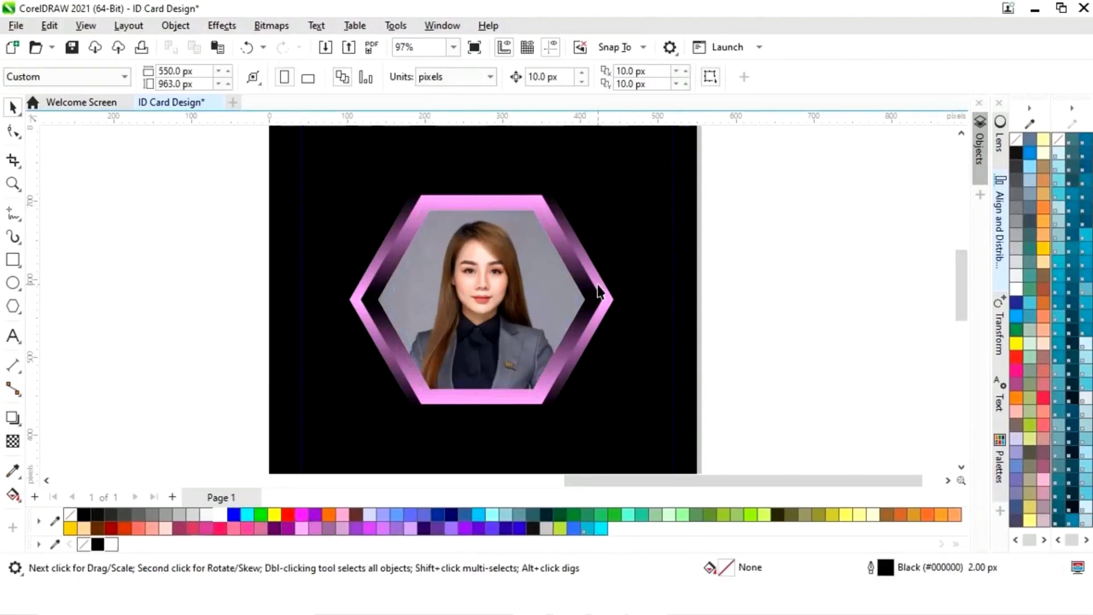
pyautogui.click(550, 277)
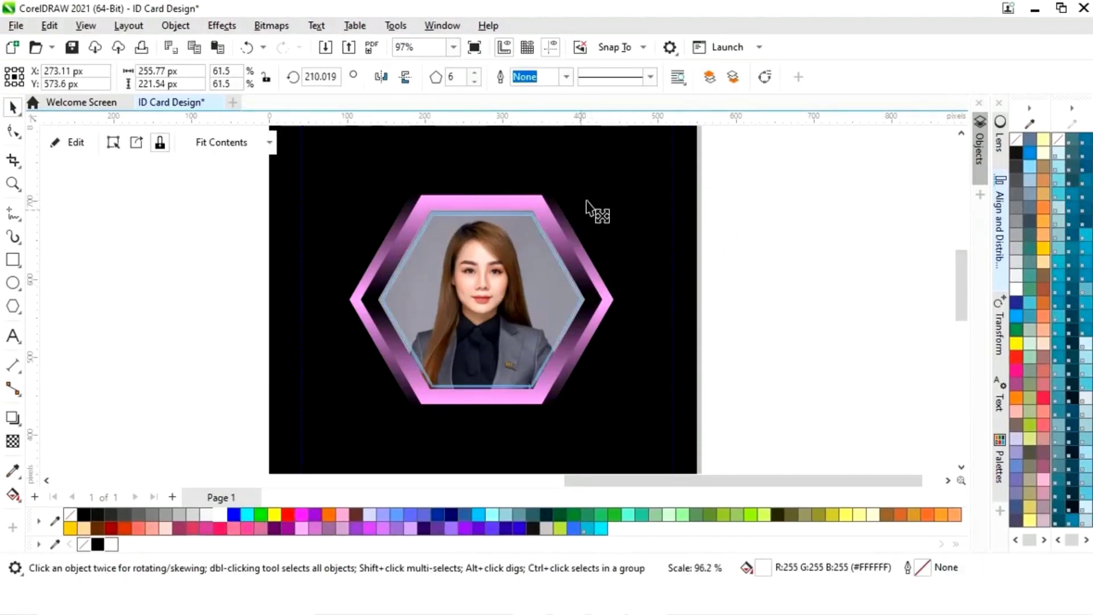
pyautogui.click(760, 260)
pyautogui.click(580, 281)
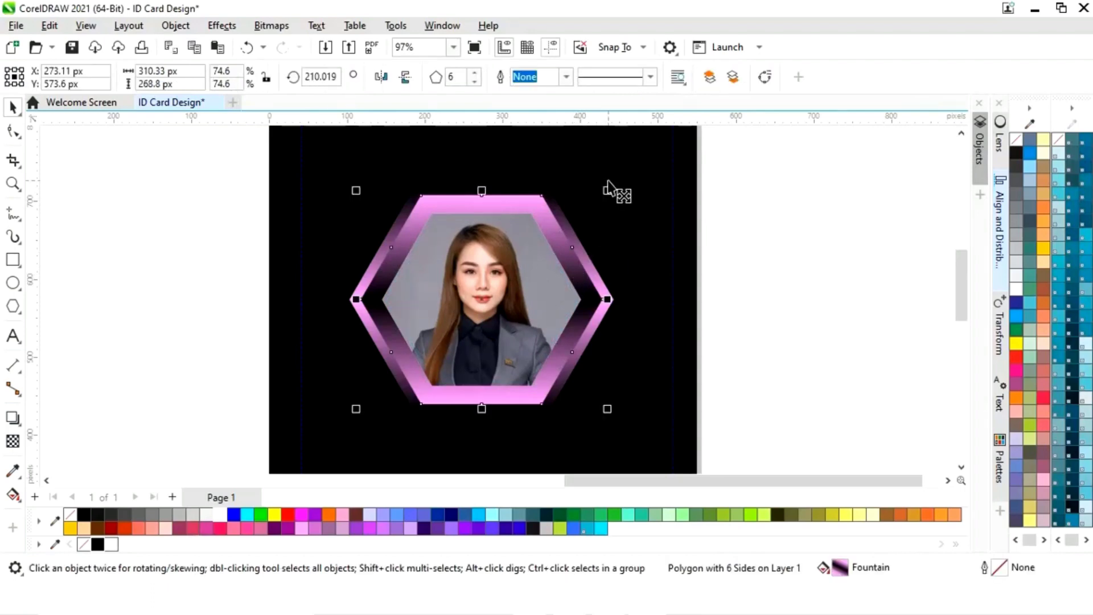
pyautogui.moveTo(608, 196); pyautogui.dragTo(605, 200)
pyautogui.click(777, 254)
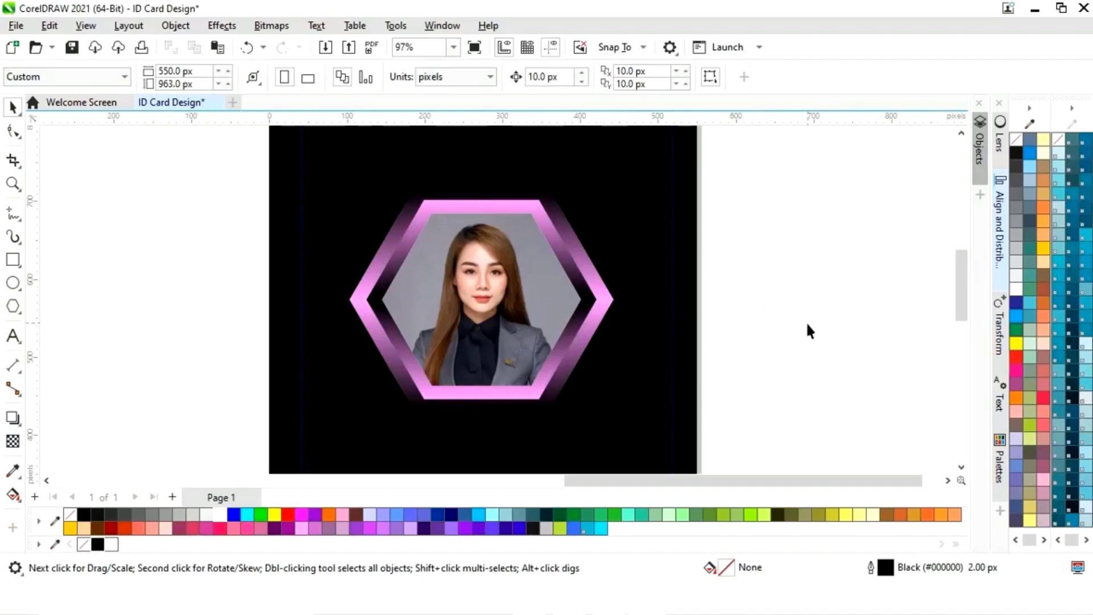
# Step: Move the prepared logo, text lines and barcode as one selection to just beside the card
pyautogui.scroll(-3, 888, 407)
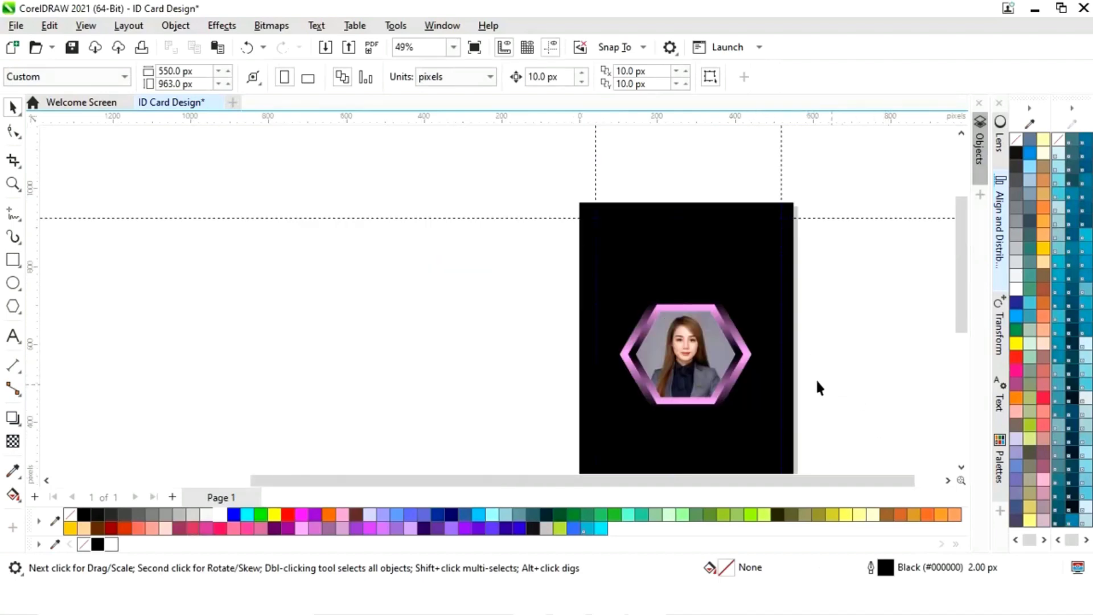
pyautogui.scroll(-1, 742, 482)
pyautogui.moveTo(757, 482); pyautogui.dragTo(570, 485)
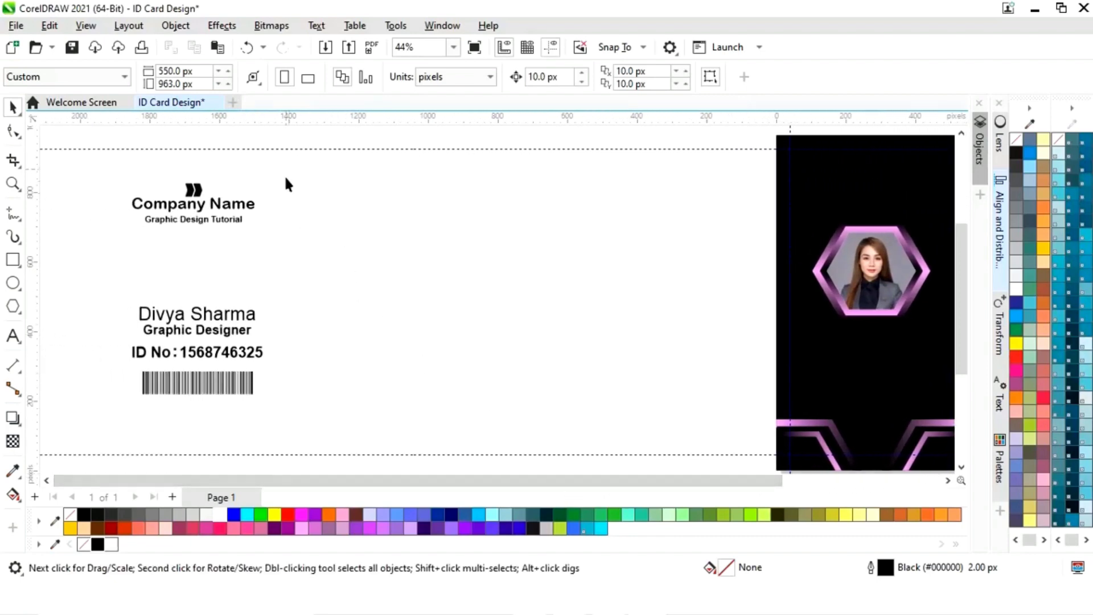
pyautogui.moveTo(104, 409); pyautogui.dragTo(105, 408)
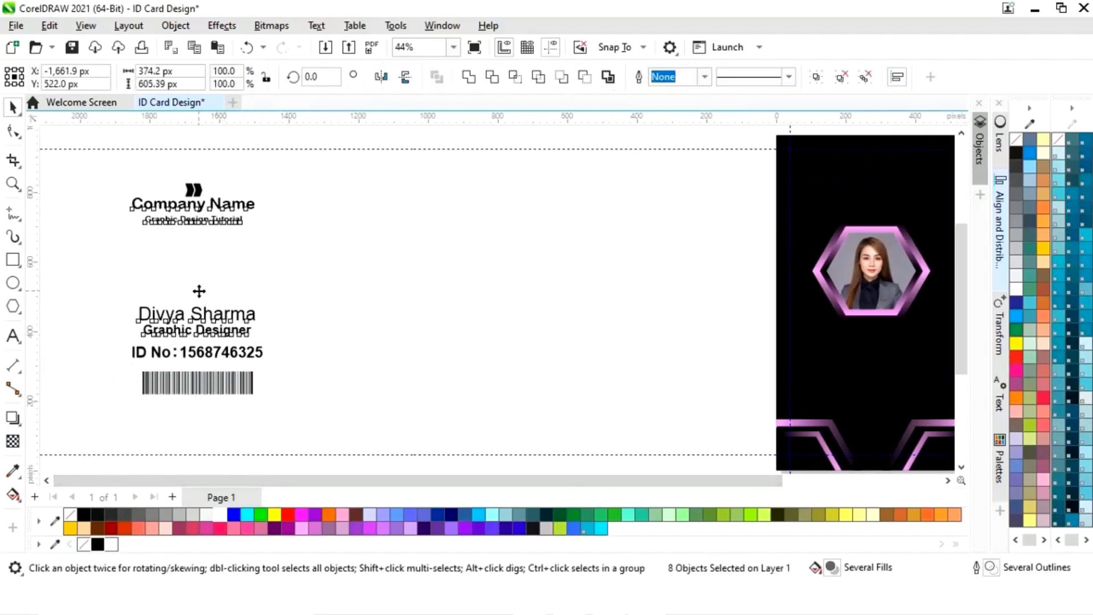
pyautogui.moveTo(198, 292); pyautogui.dragTo(632, 309)
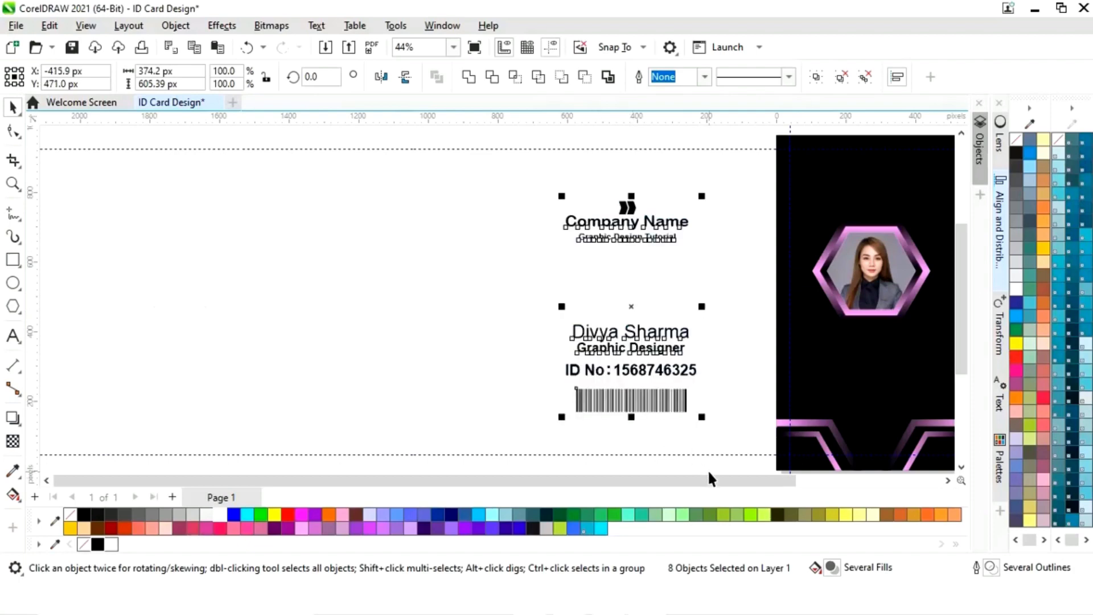
pyautogui.hscroll(2, 710, 473)
pyautogui.moveTo(706, 481); pyautogui.dragTo(839, 491)
# Step: Place the logo, company name and tagline above the portrait on the card and fill them with light pink (#FF99FF)
pyautogui.moveTo(520, 263); pyautogui.dragTo(339, 195)
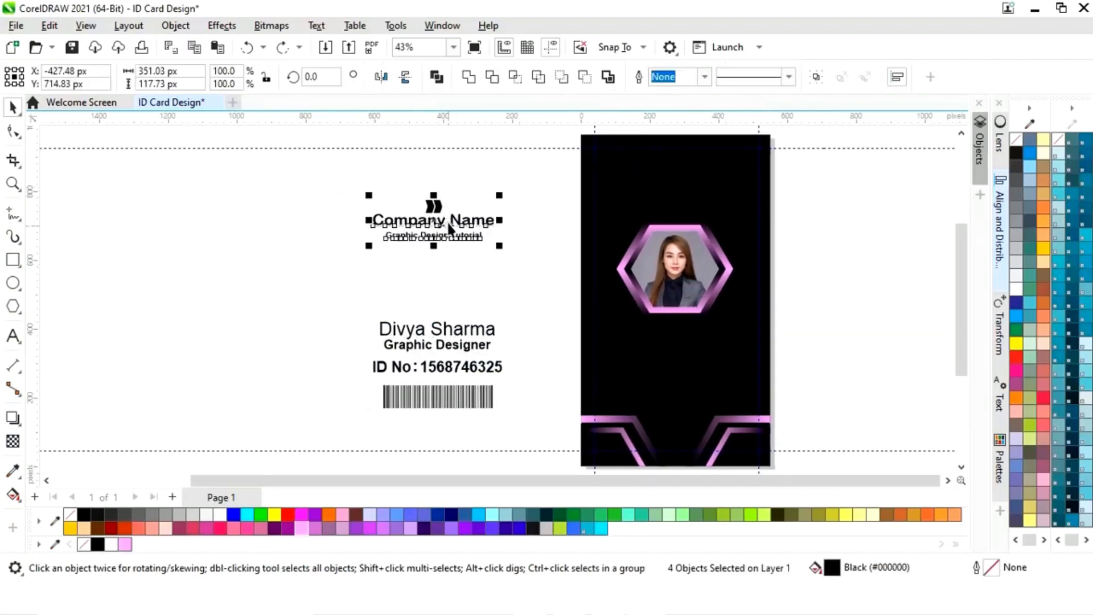
pyautogui.moveTo(450, 227); pyautogui.dragTo(678, 181)
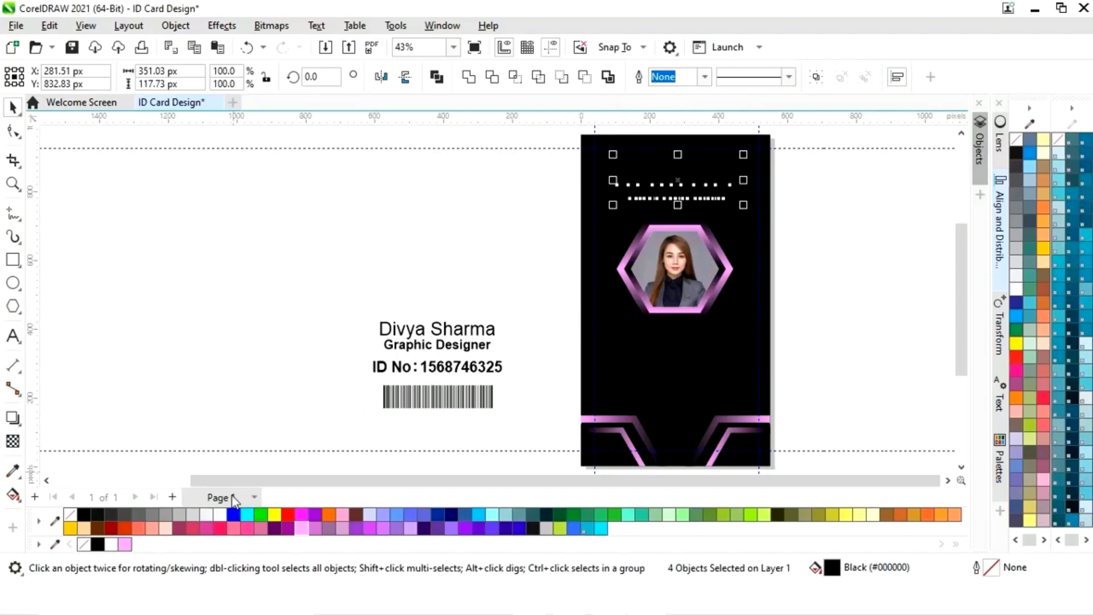
pyautogui.click(303, 529)
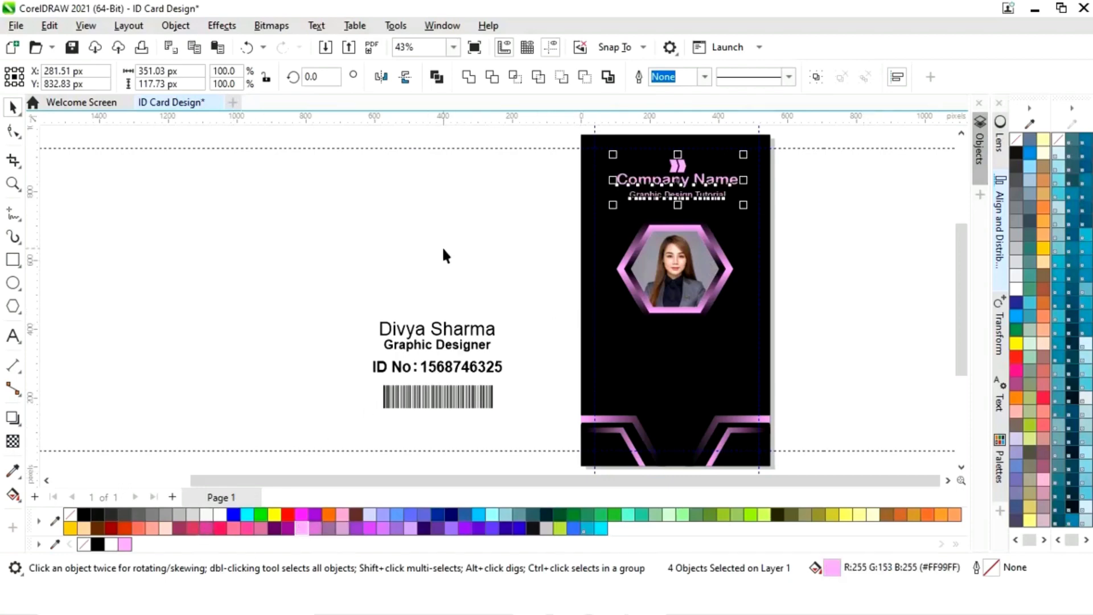
pyautogui.click(306, 308)
# Step: Fill the person's name, job title and ID number lines with light pink and place them with the barcode below the portrait
pyautogui.moveTo(529, 431); pyautogui.dragTo(529, 424)
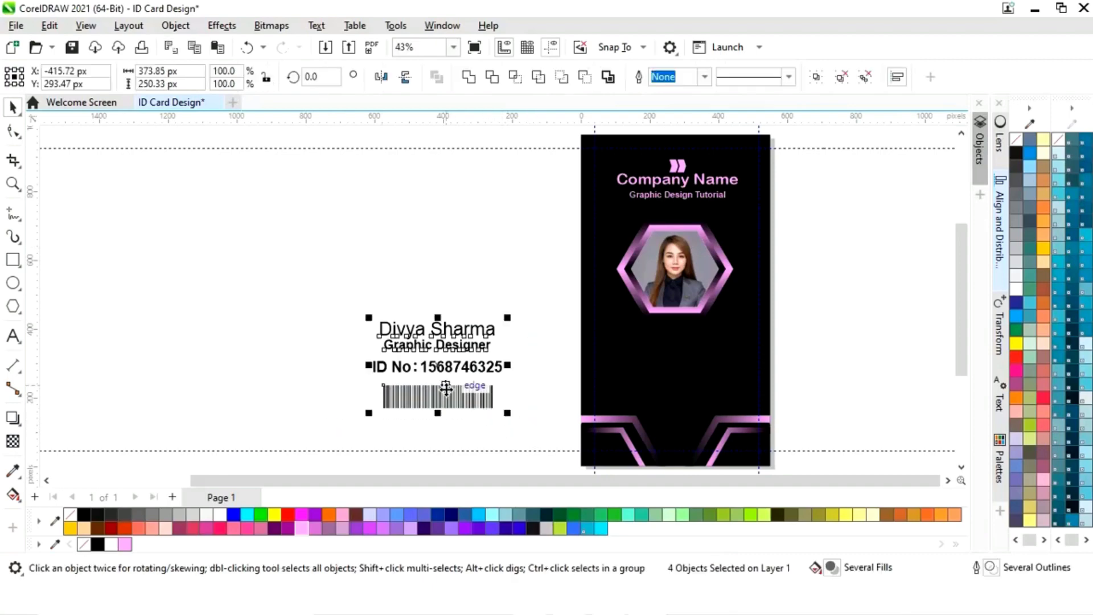
pyautogui.moveTo(537, 283); pyautogui.dragTo(355, 381)
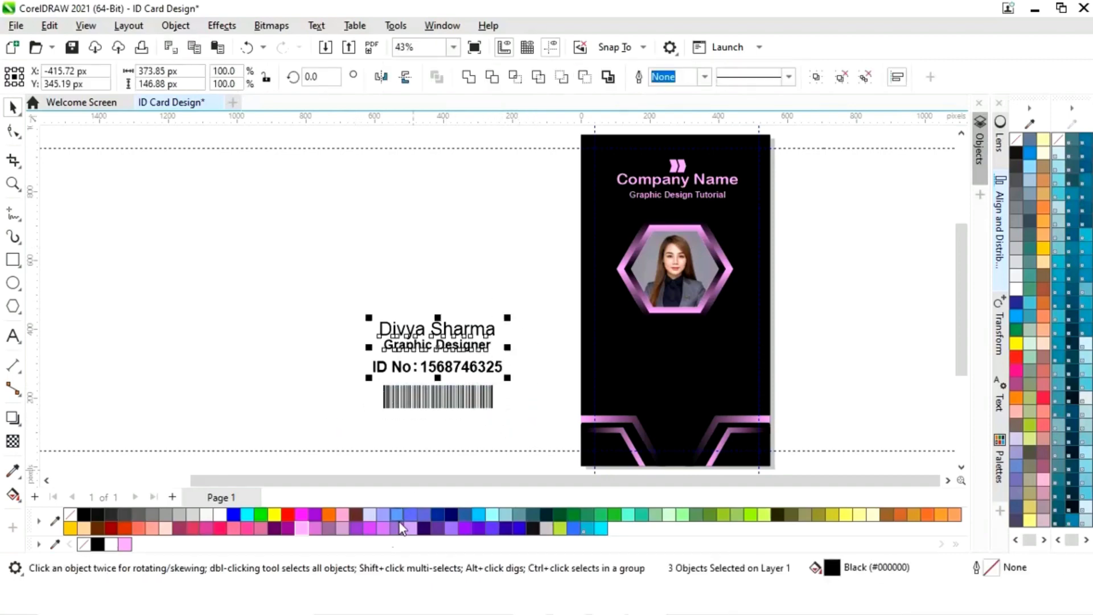
pyautogui.click(308, 531)
pyautogui.moveTo(343, 306); pyautogui.dragTo(540, 431)
pyautogui.moveTo(434, 350); pyautogui.dragTo(671, 350)
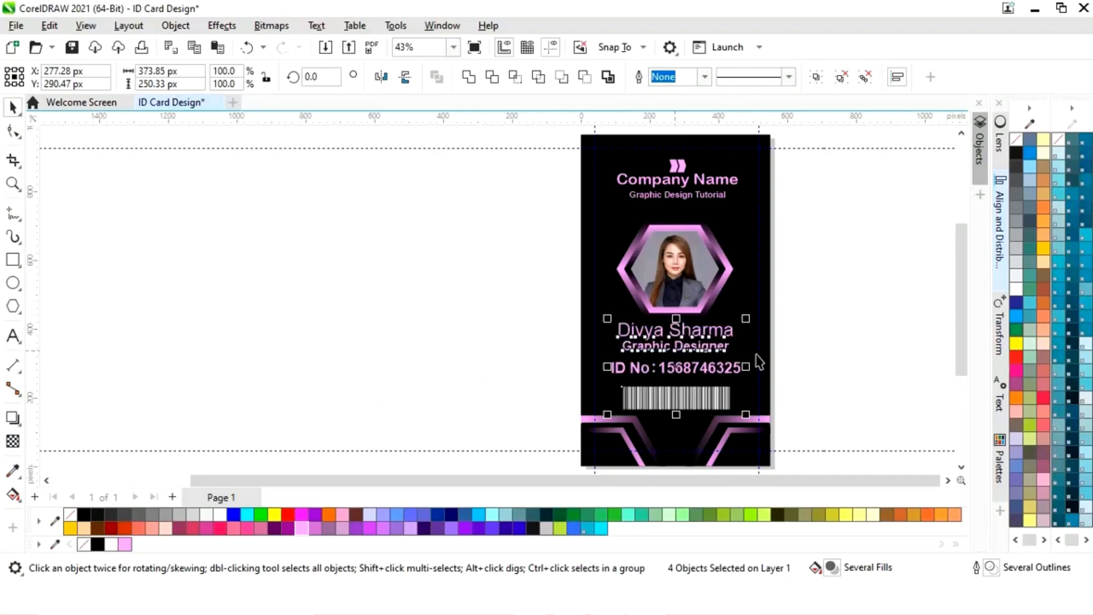
pyautogui.click(843, 339)
pyautogui.hotkey('ctrl', 'v')
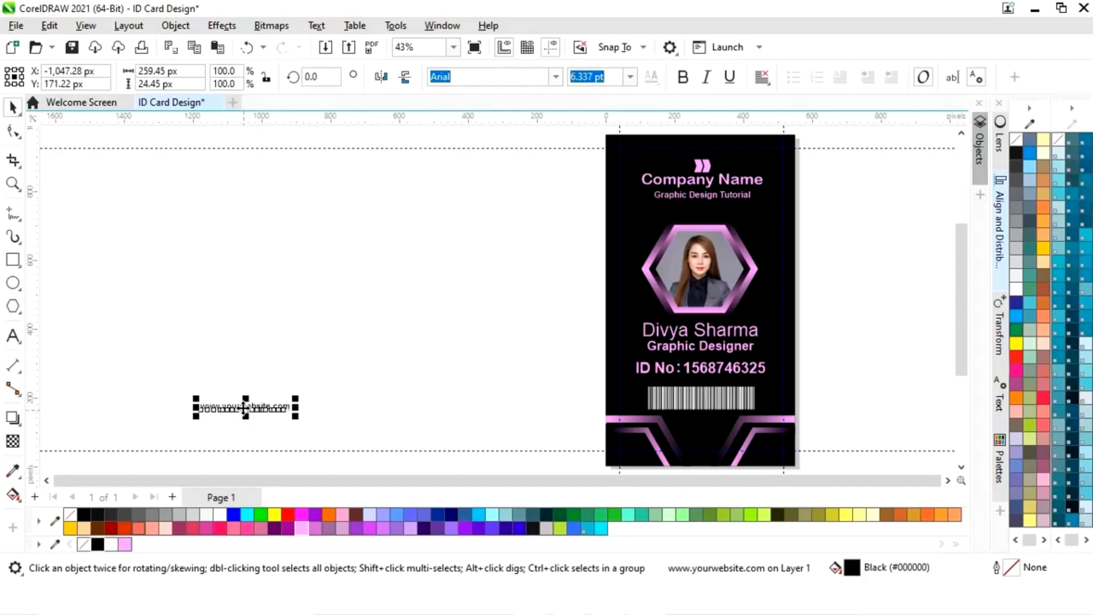
pyautogui.click(111, 544)
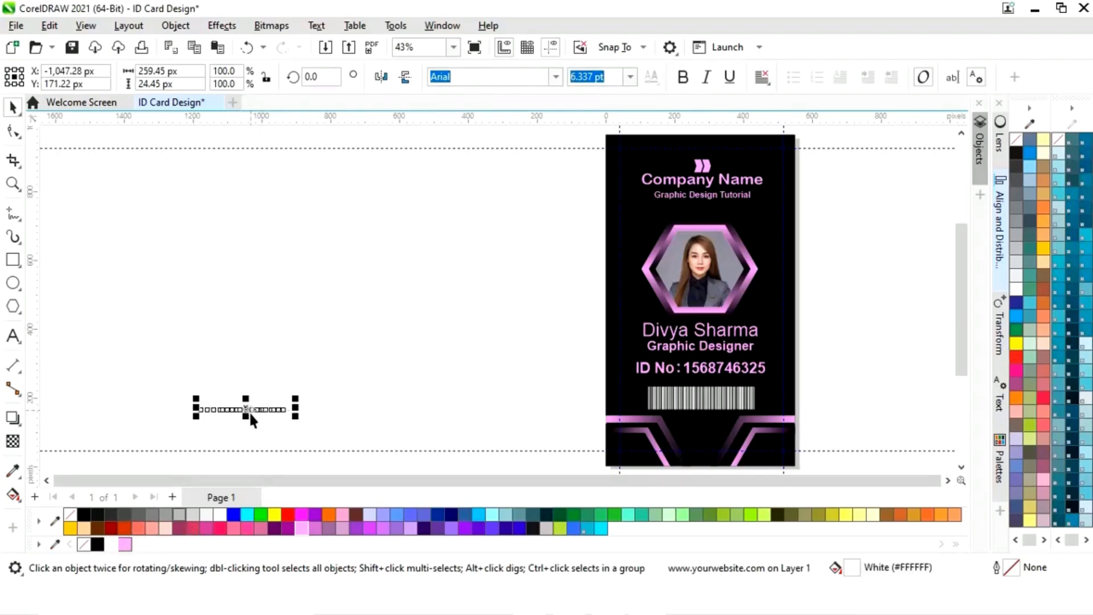
pyautogui.moveTo(248, 411); pyautogui.dragTo(702, 418)
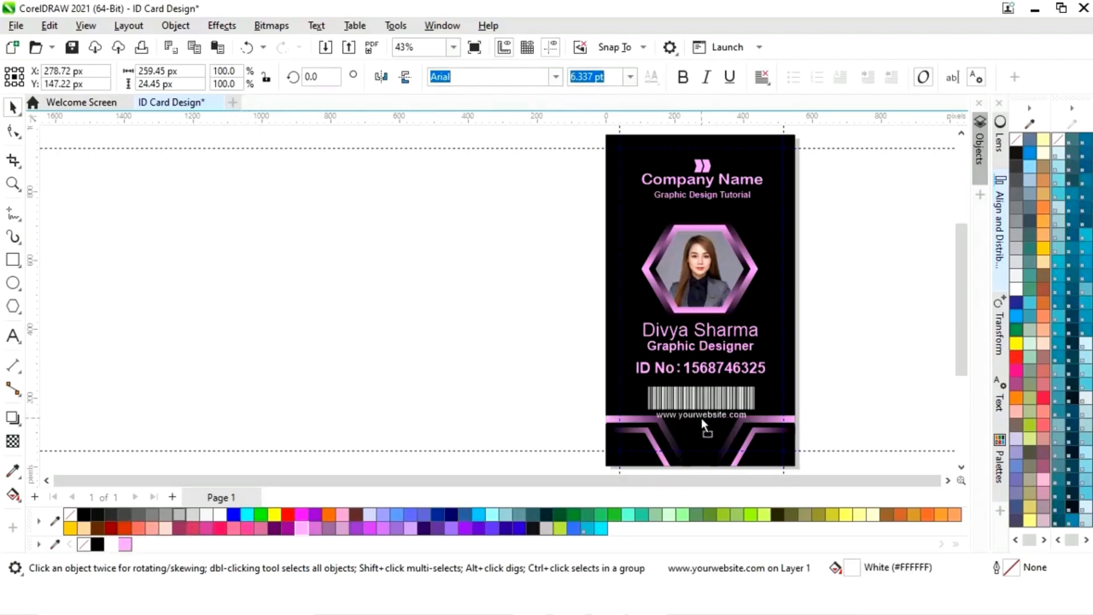
pyautogui.hscroll(3, 687, 427)
pyautogui.click(690, 379)
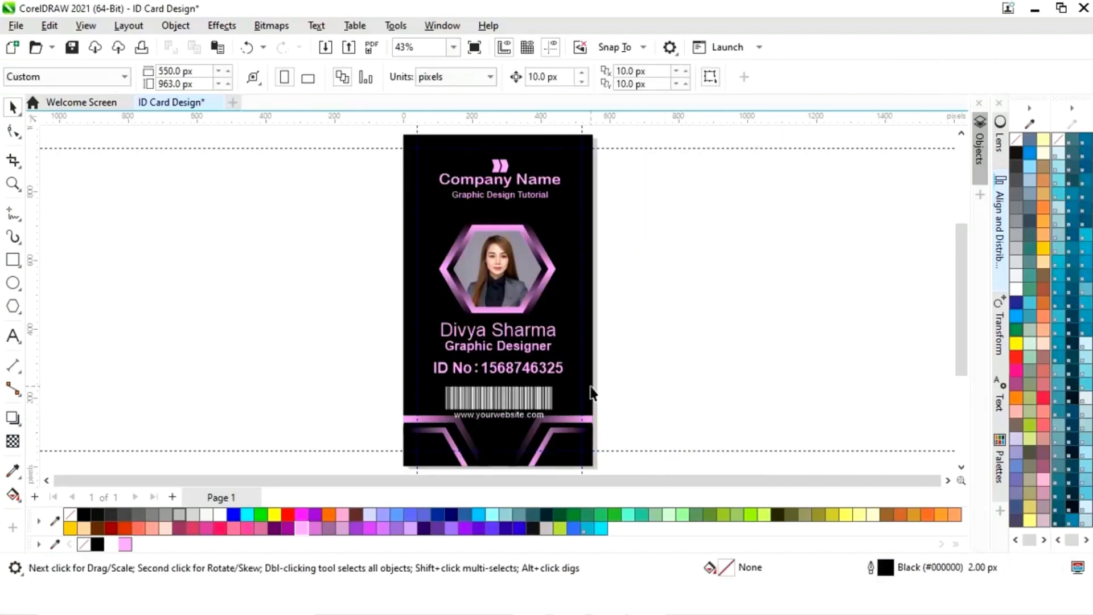
# Step: Move the barcode up closer to the ID number and raise the website text to clear the pink corner bars
pyautogui.press('z')
pyautogui.moveTo(314, 329); pyautogui.dragTo(727, 459)
pyautogui.press('space')
pyautogui.click(482, 315)
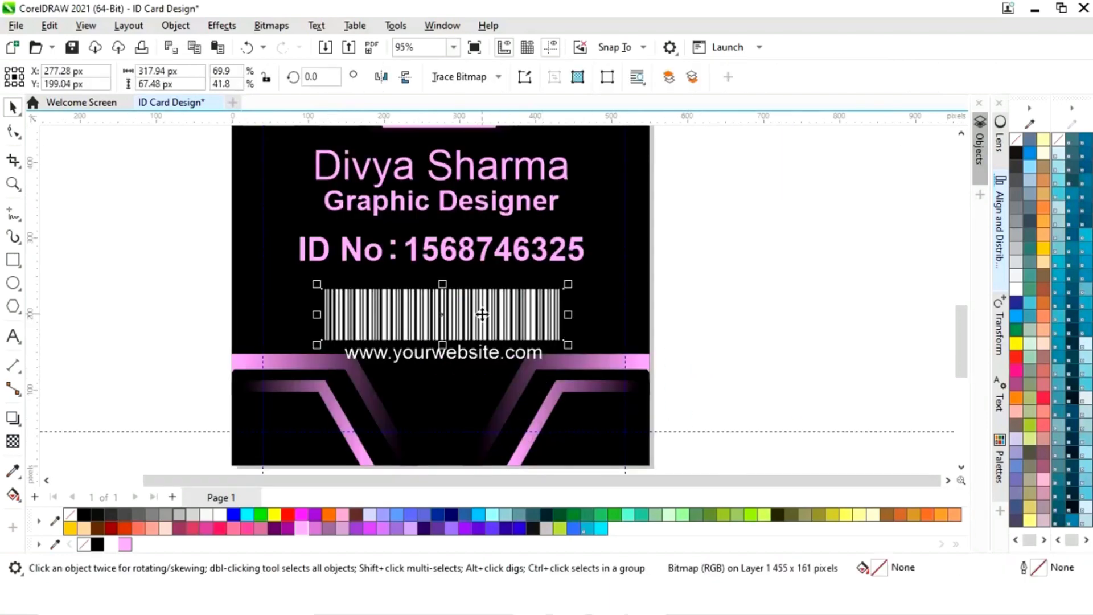
pyautogui.moveTo(461, 319); pyautogui.dragTo(462, 307)
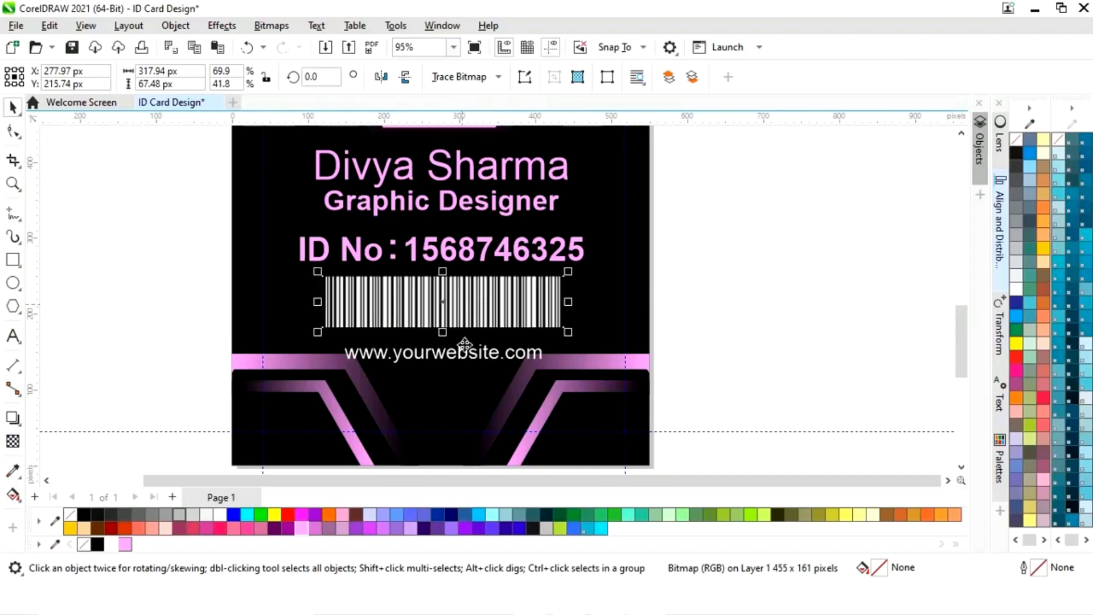
pyautogui.click(459, 359)
pyautogui.moveTo(459, 359); pyautogui.dragTo(446, 343)
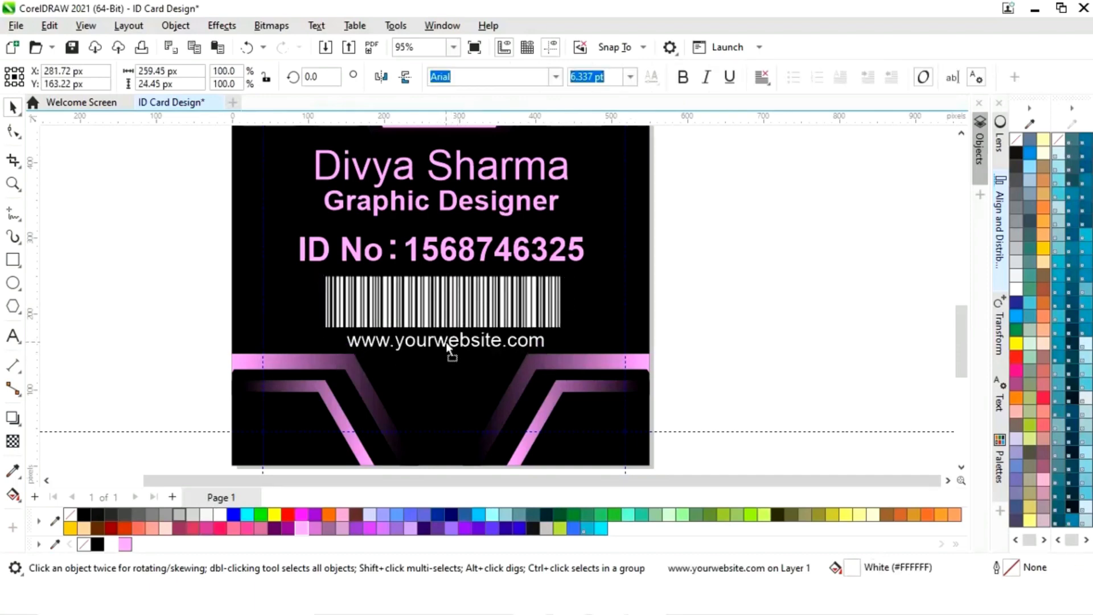
pyautogui.click(779, 297)
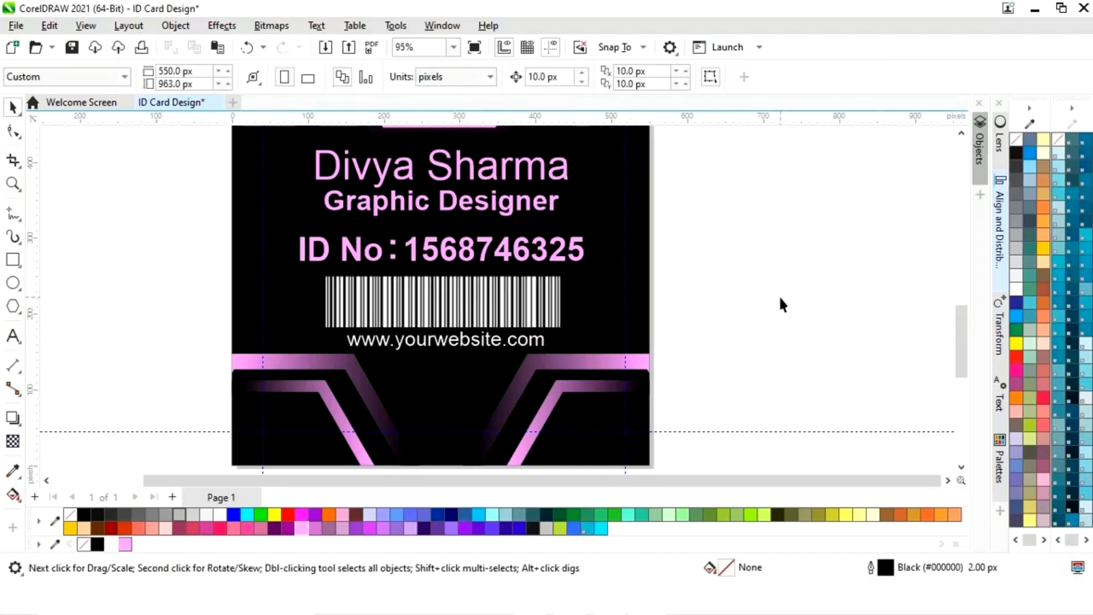
# Step: Nudge the framed portrait slightly upward to leave more space above the person's name
pyautogui.hotkey('shift', 'F4')
pyautogui.moveTo(633, 217); pyautogui.dragTo(385, 320)
pyautogui.press('Up')
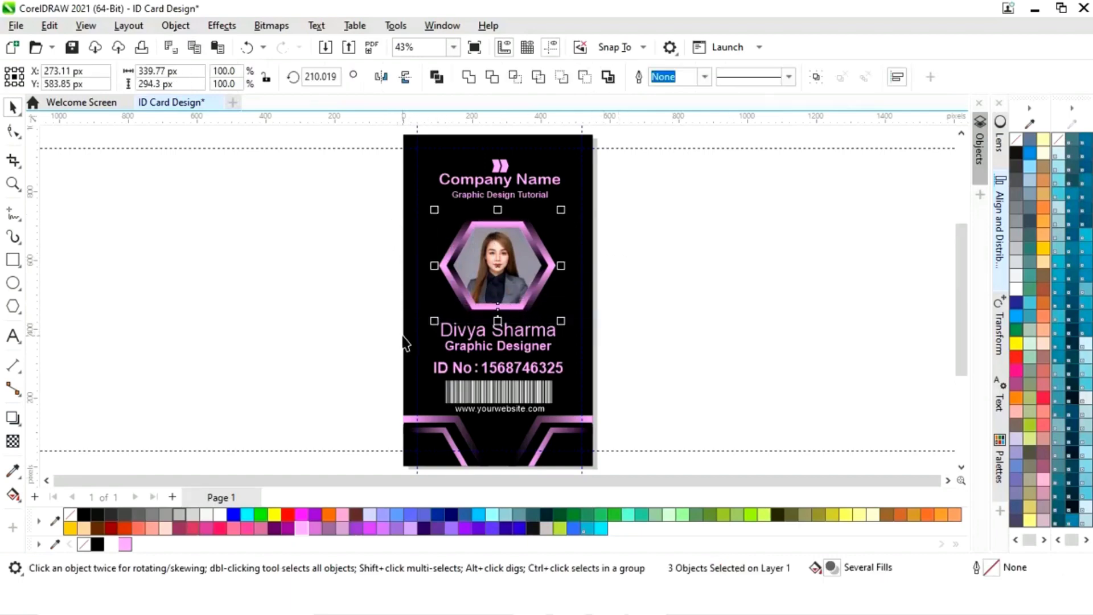
pyautogui.click(690, 232)
# Step: Change the company name's fill to white and preview the finished card in full screen
pyautogui.click(540, 185)
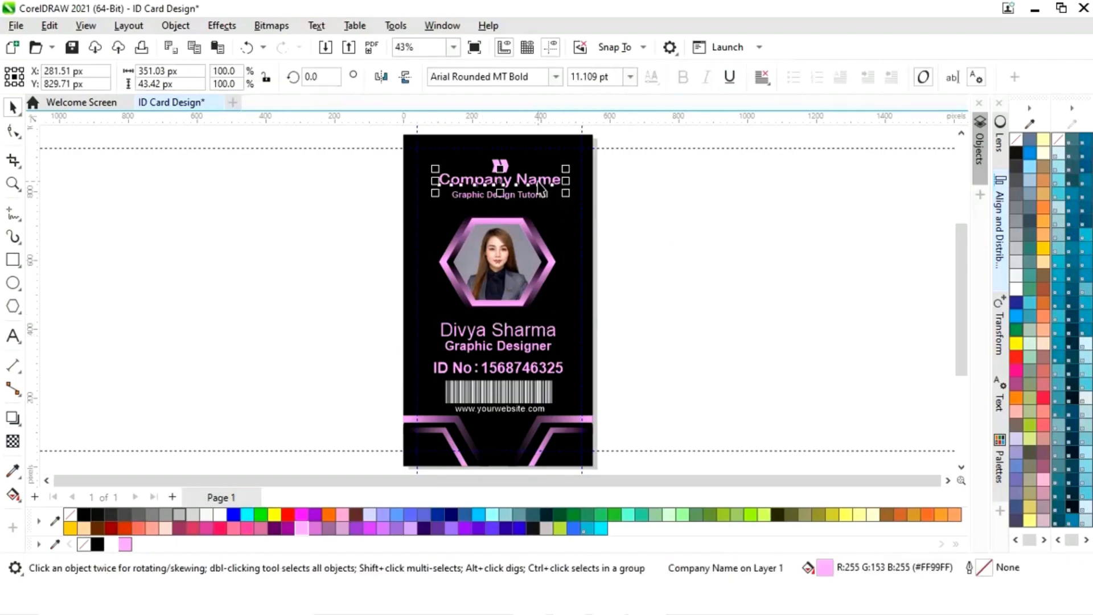
pyautogui.click(112, 545)
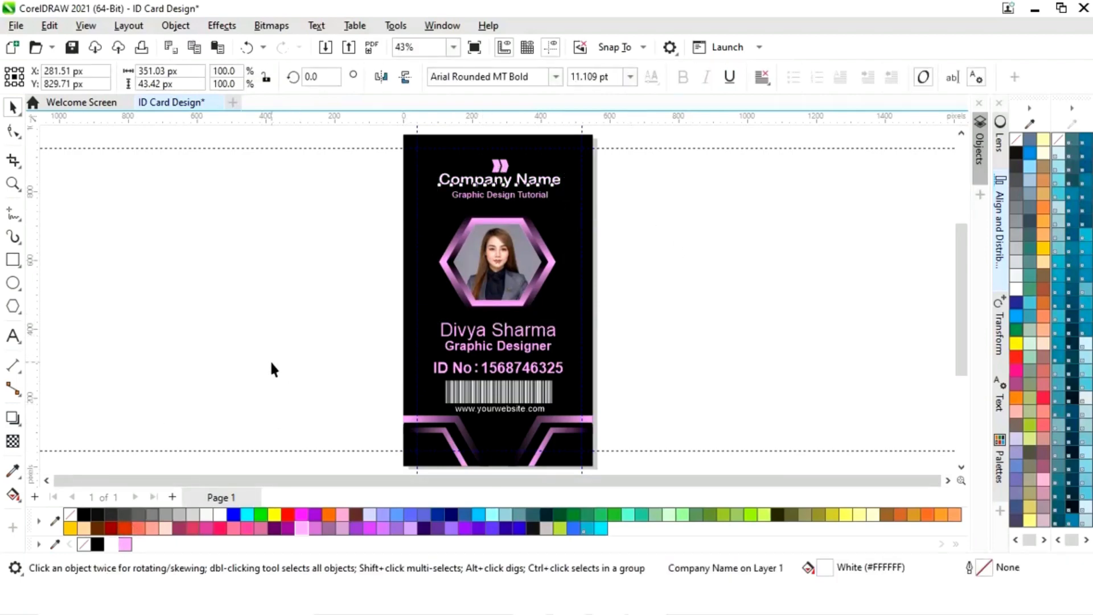
pyautogui.click(779, 253)
pyautogui.press('F9')
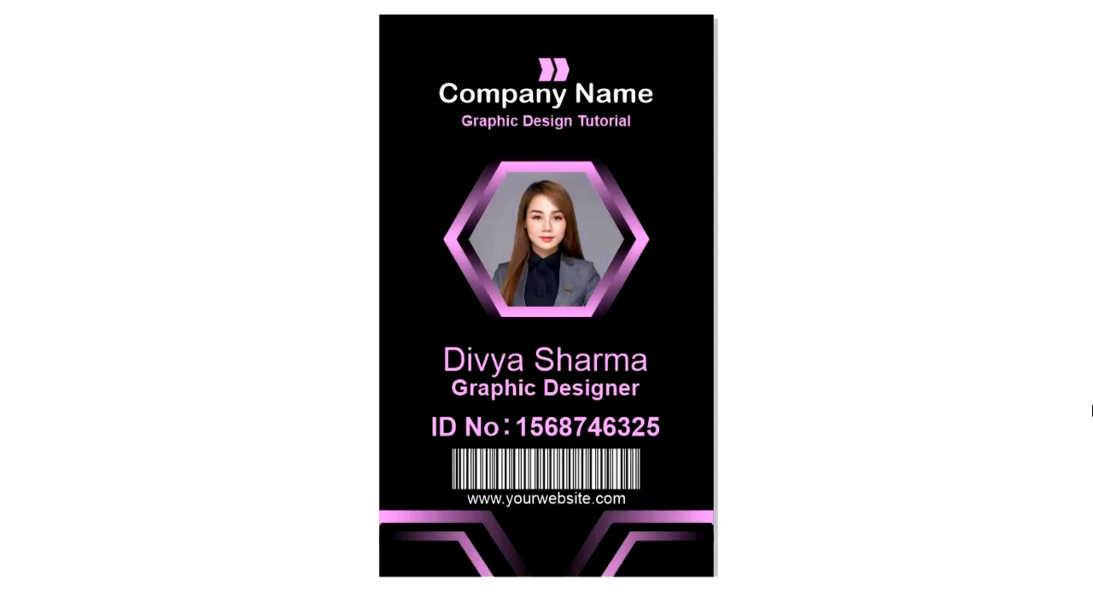